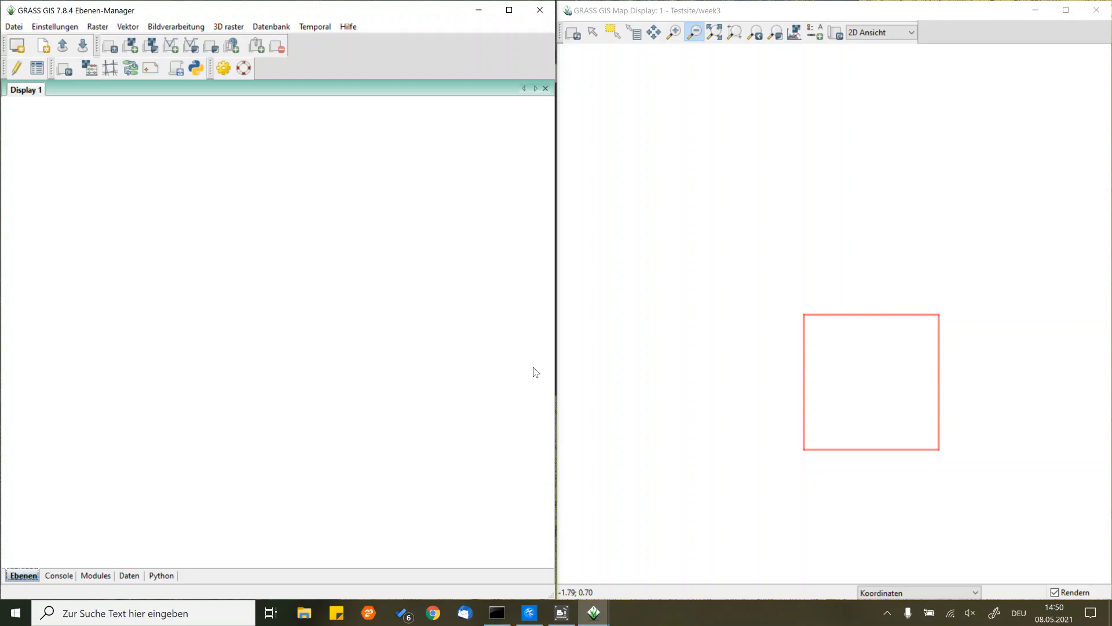
- Copy the g.region command from week3_GrassGis.txt in Kate and run it in the GRASS console: rows=50 cols=100 res3=50 t=500 b=0 n=1000 s=0 w=0 e=2000 -p3
left_click(64, 577)
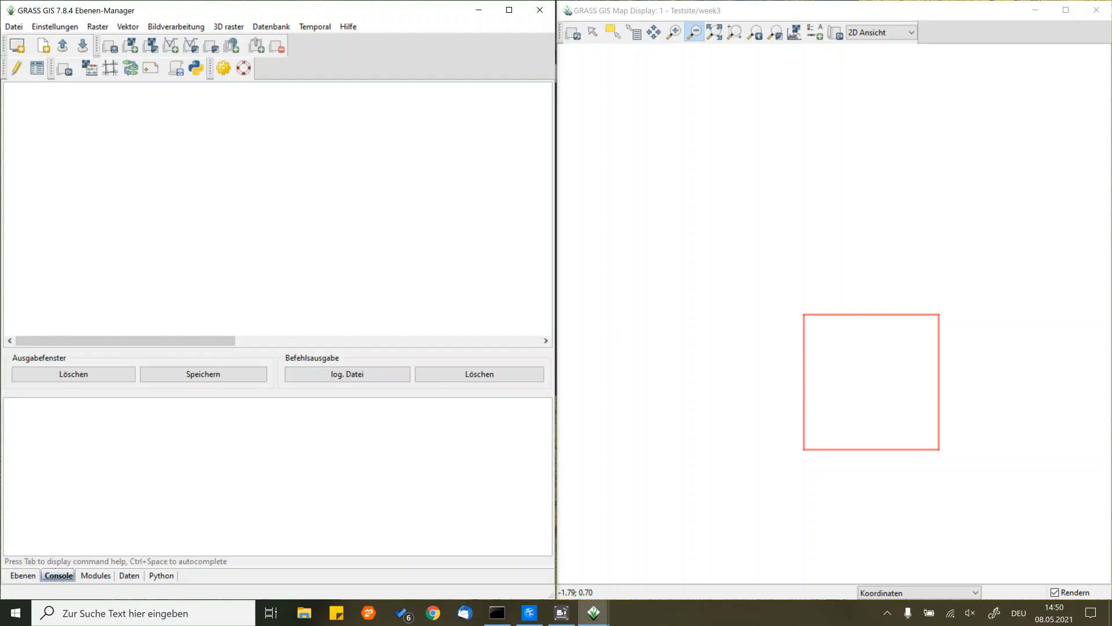
mouse_move(539, 613)
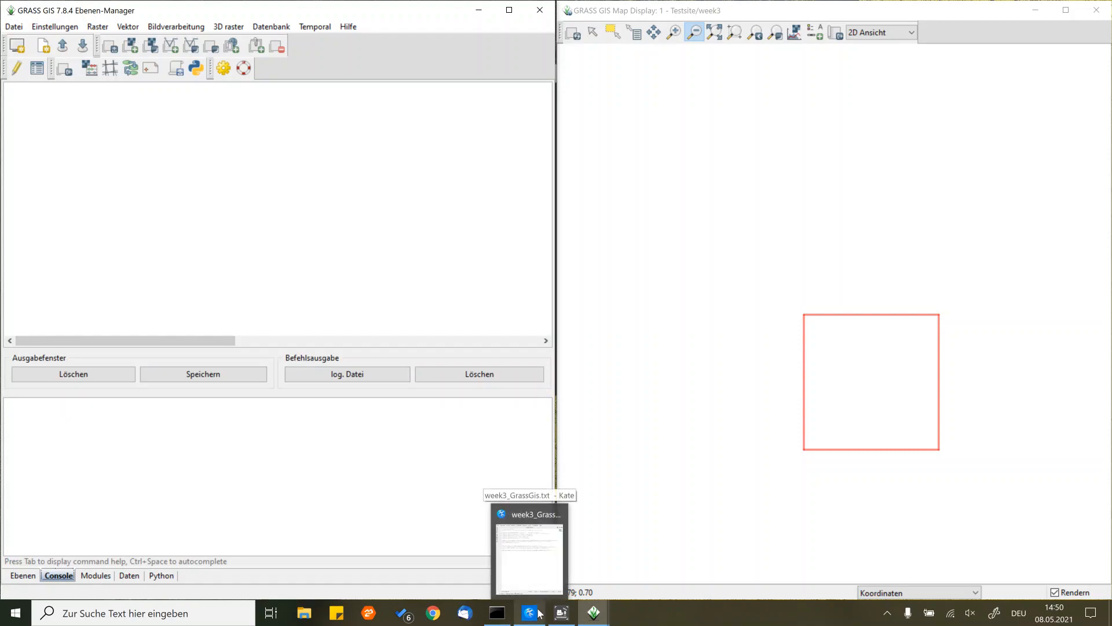
left_click(539, 613)
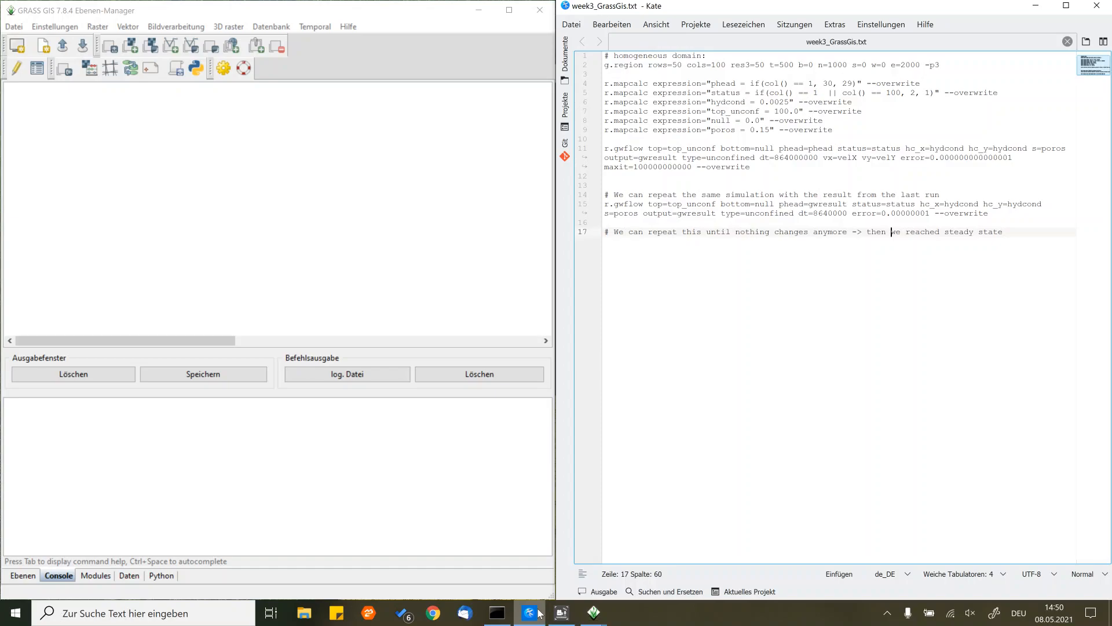
left_click(954, 66)
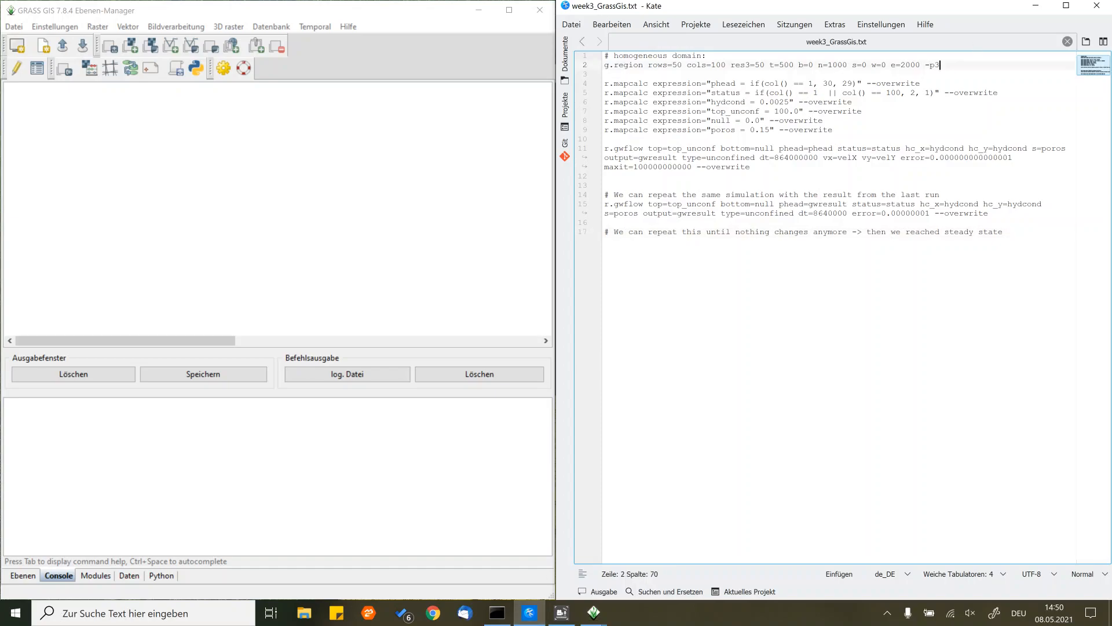
key("shift+Home")
key("ctrl+c")
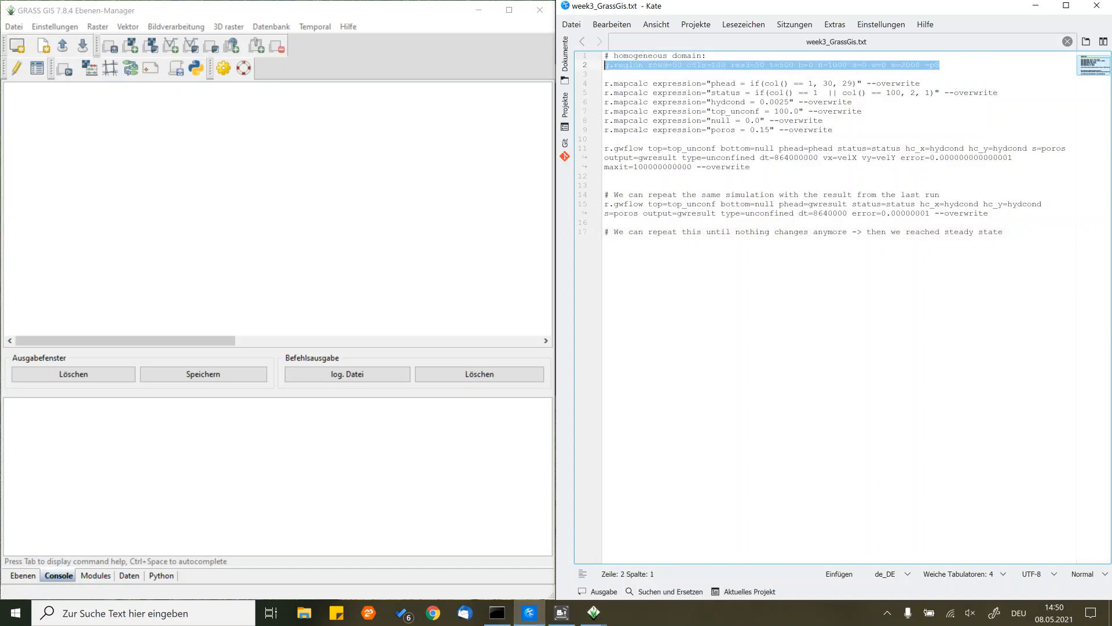
key("alt+Tab")
key("ctrl+v")
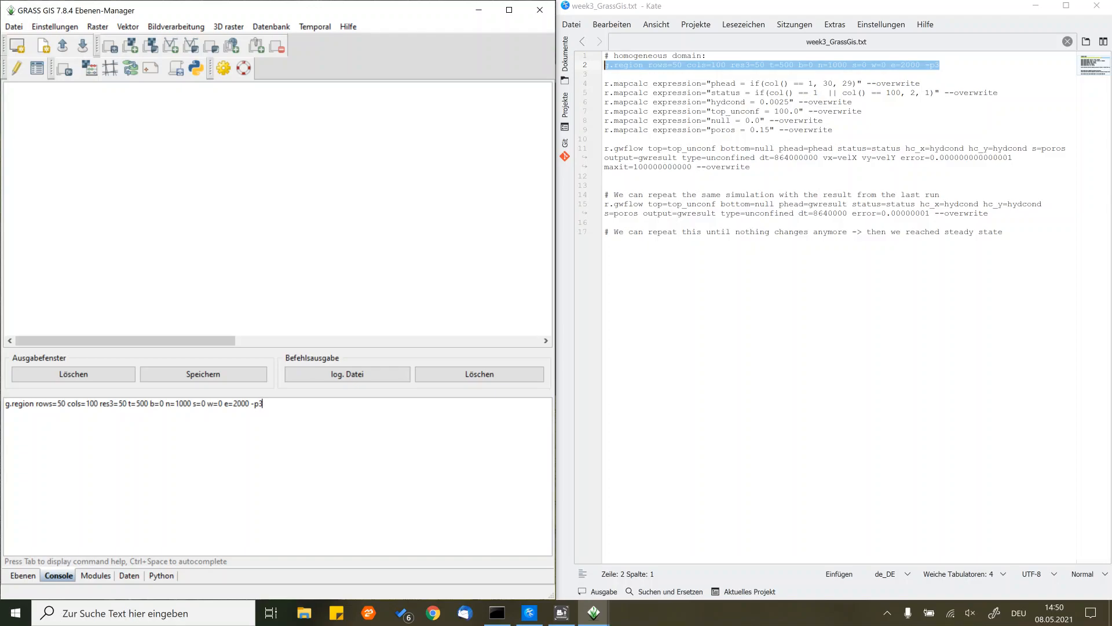
key("Return")
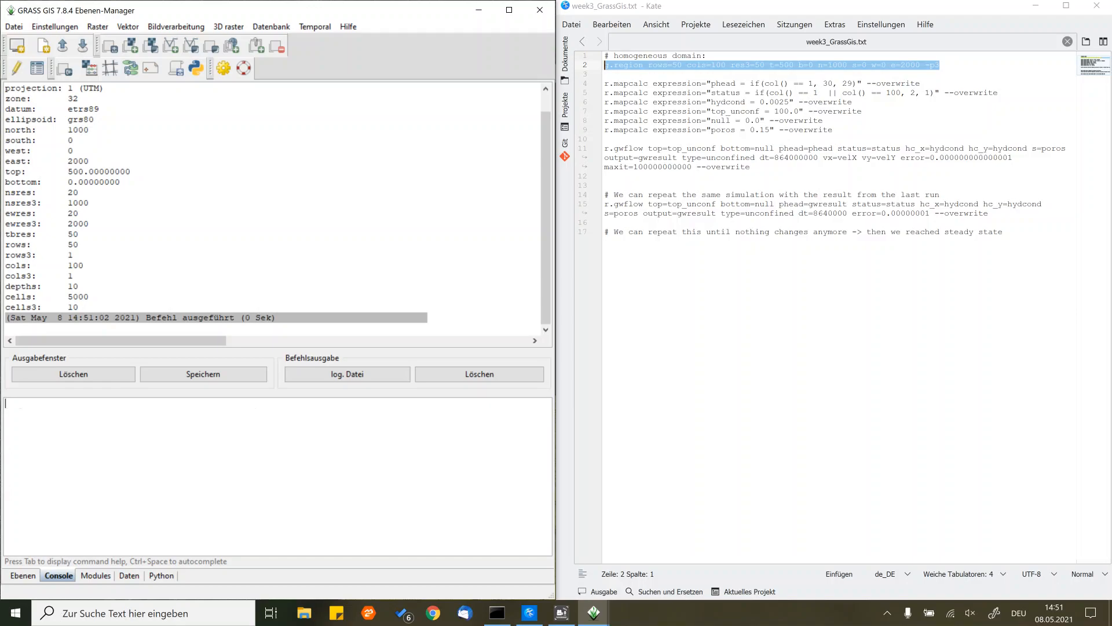
- Create the initial head raster by running the script's r.mapcalc expression "phead = if(col() == 1, 30, 29)" with --overwrite in the GRASS console
left_click(922, 83)
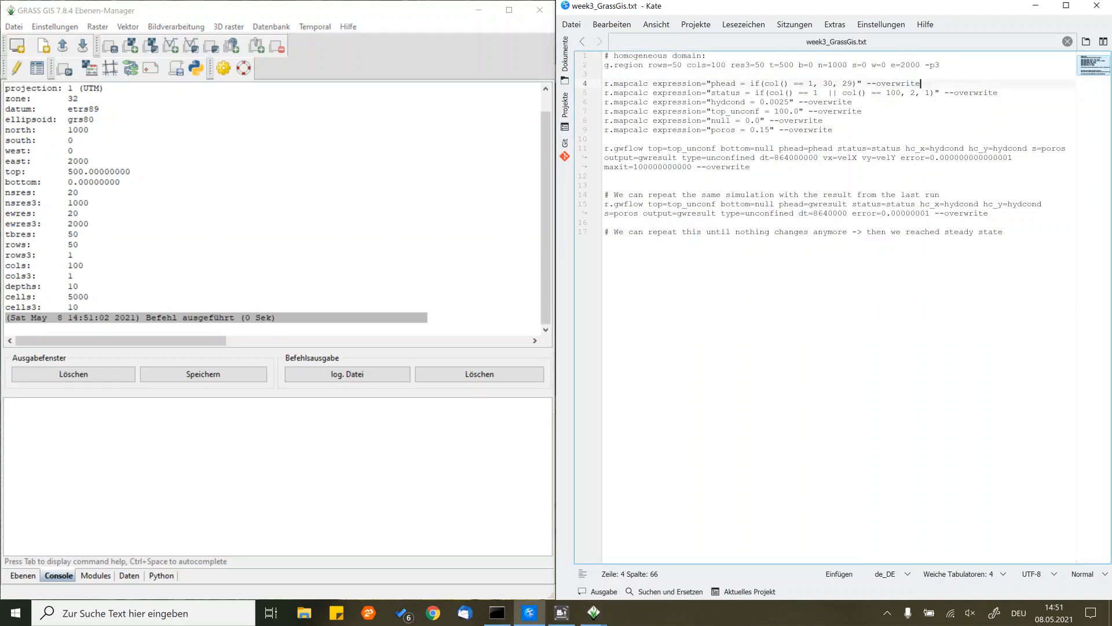
key("shift+Home")
key("ctrl+c")
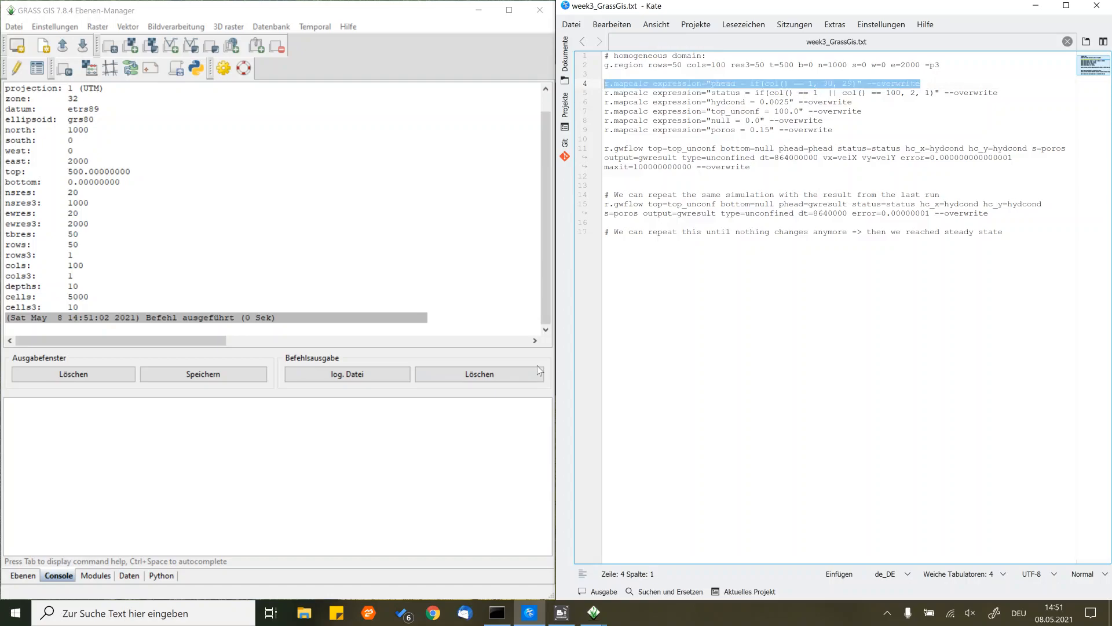
left_click(7, 403)
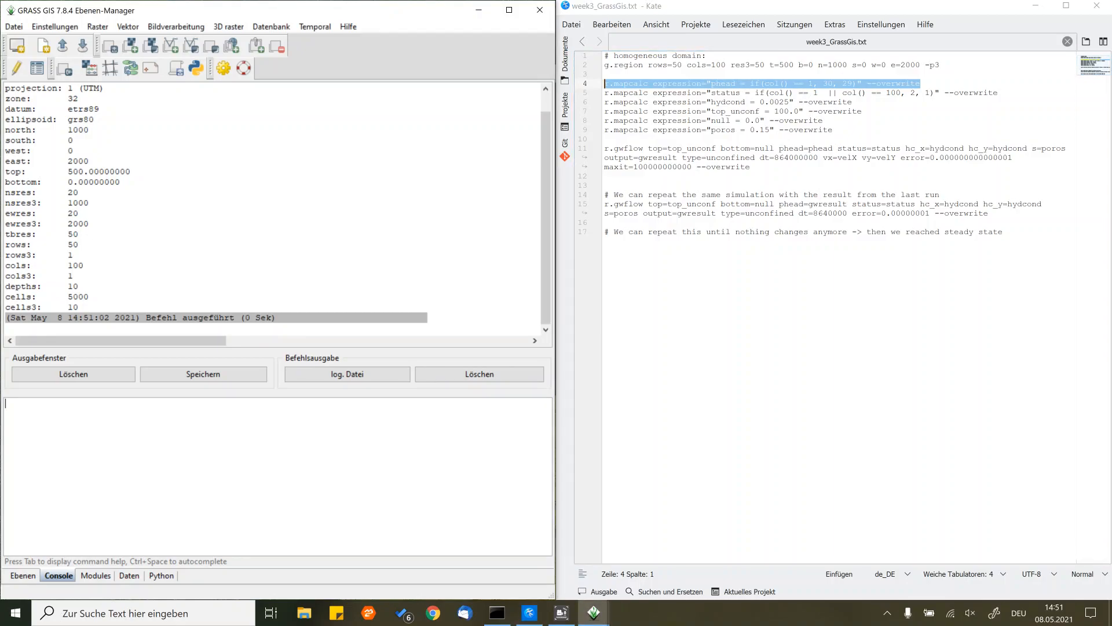
key("ctrl+v")
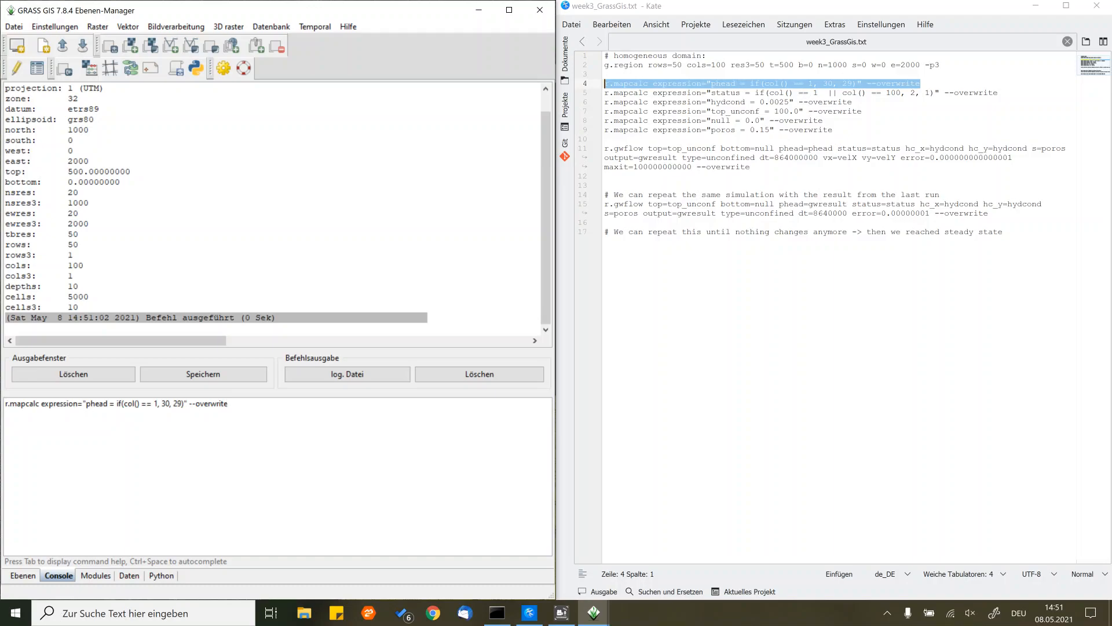
key("Return")
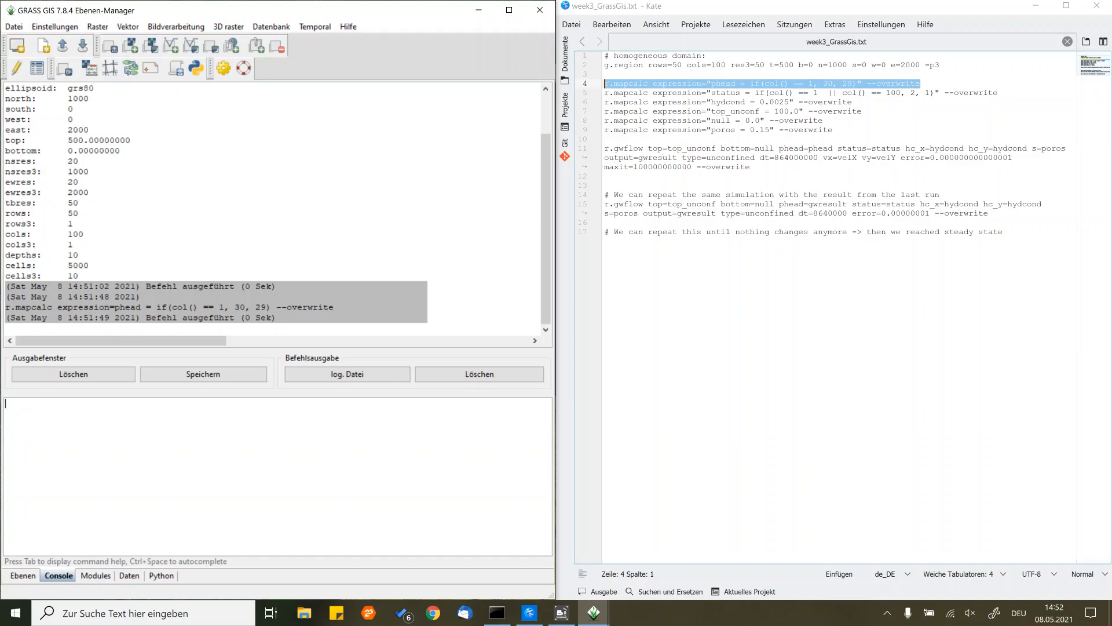
- Create the boundary status raster by running r.mapcalc expression "status = if(col() == 1 || col() == 100, 2, 1)" with --overwrite in the GRASS console
left_click(998, 92)
key("shift+Home")
key("ctrl+c")
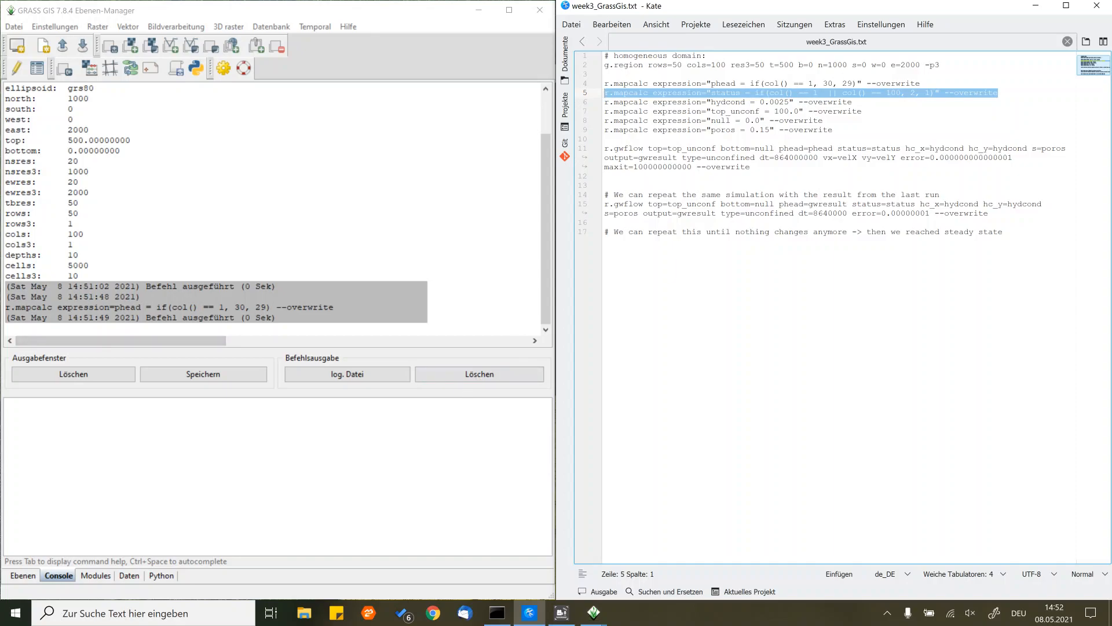
key("alt+Tab")
key("ctrl+v")
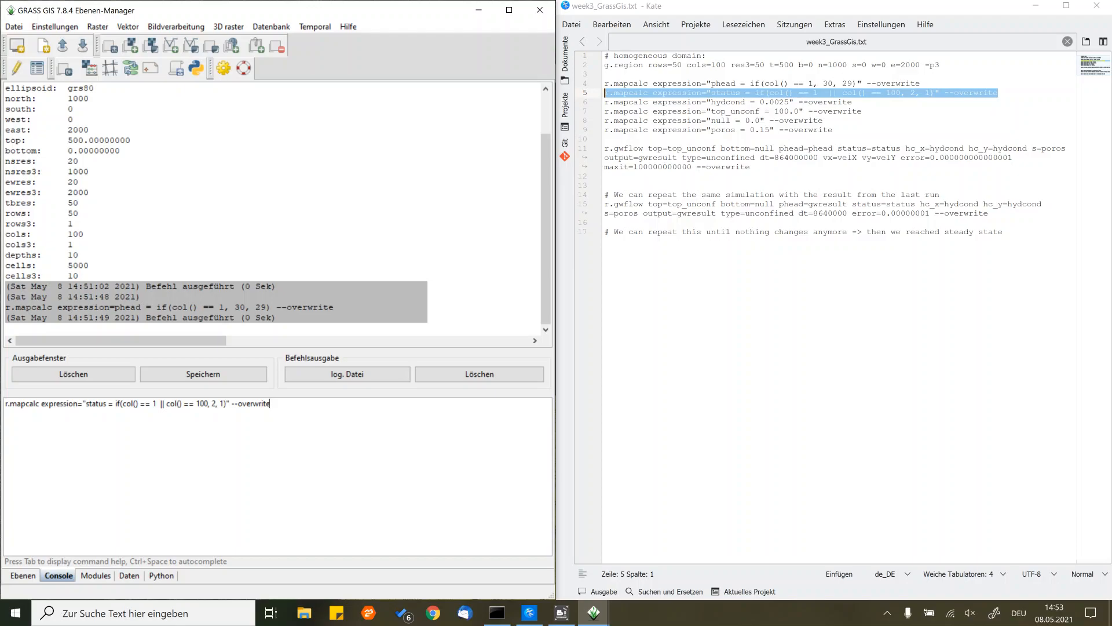
key("Return")
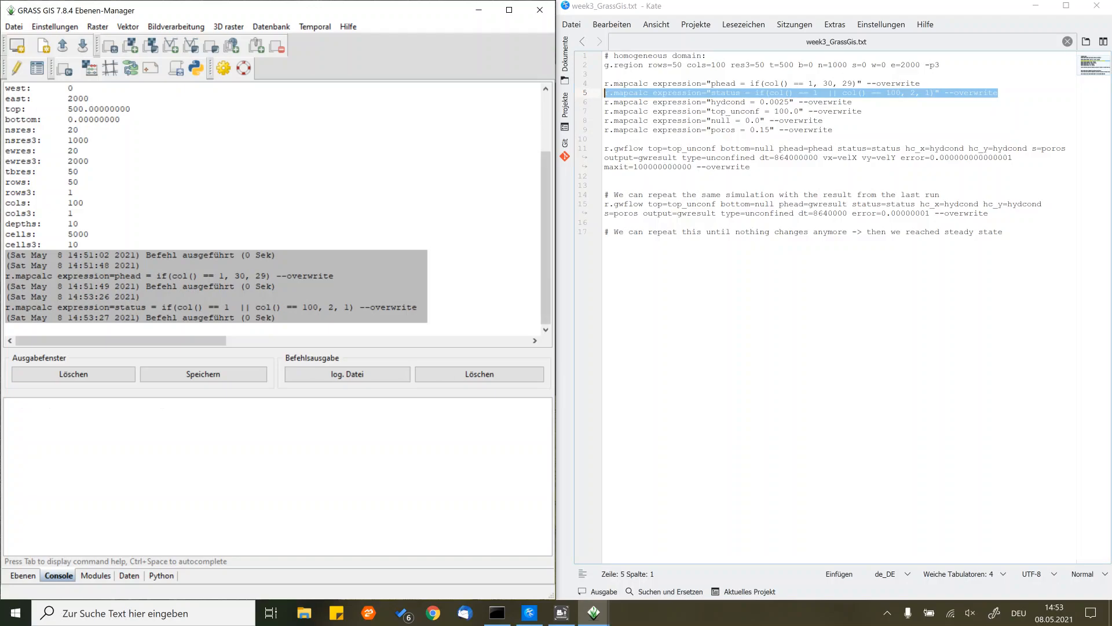
- Create the hydraulic conductivity raster by running the script's r.mapcalc expression "hydcond = 0.0025" with --overwrite in the GRASS console
left_click_drag(855, 103, 586, 102)
key("ctrl+c")
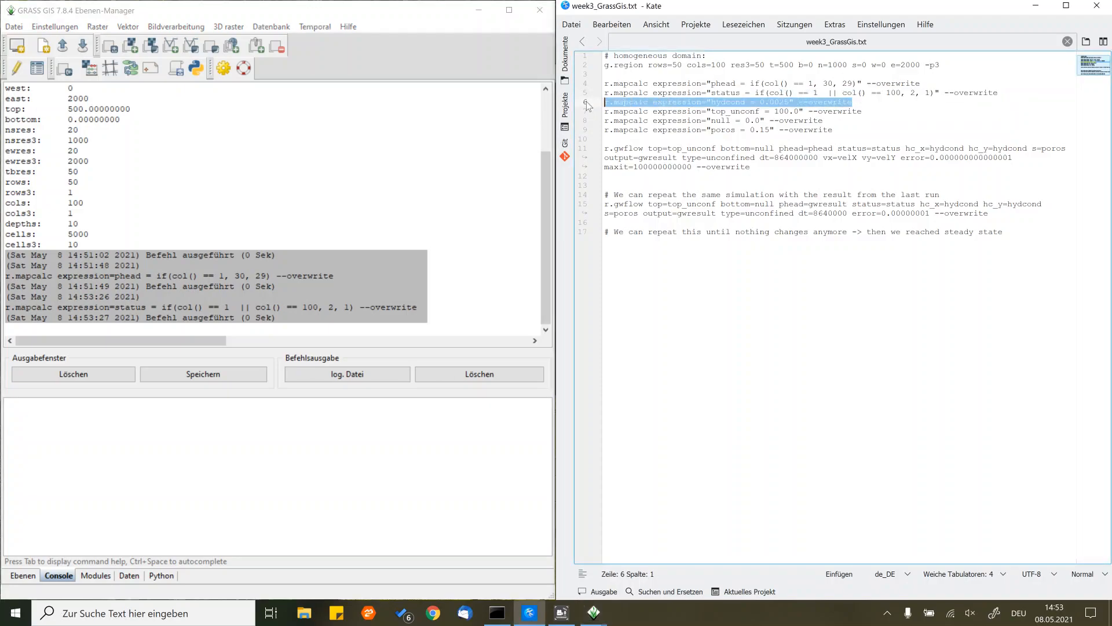
left_click(432, 437)
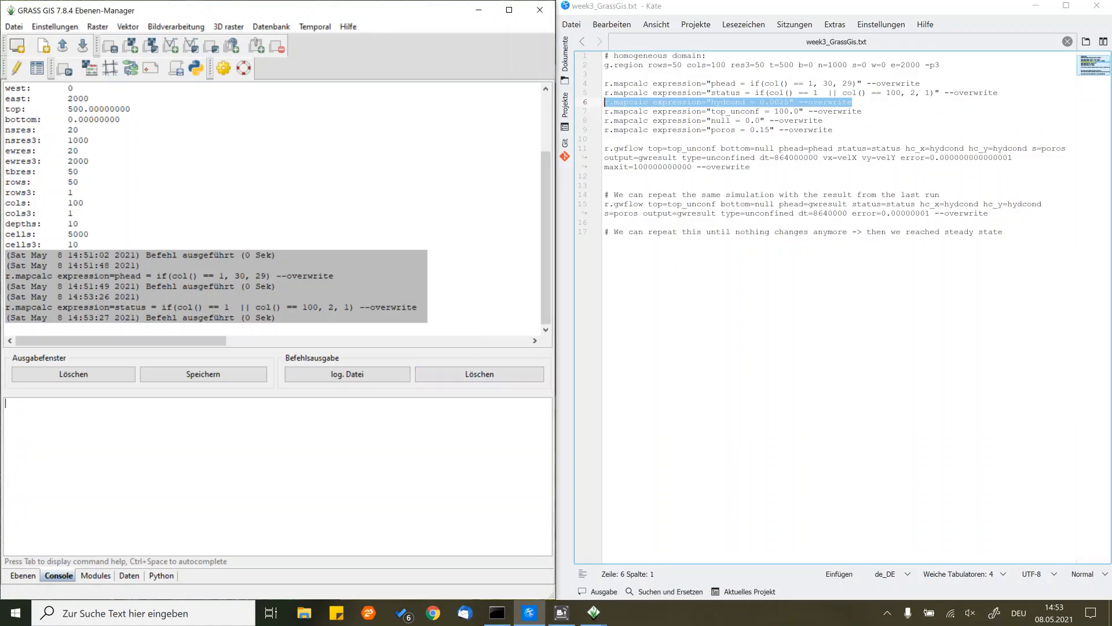
key("ctrl+v")
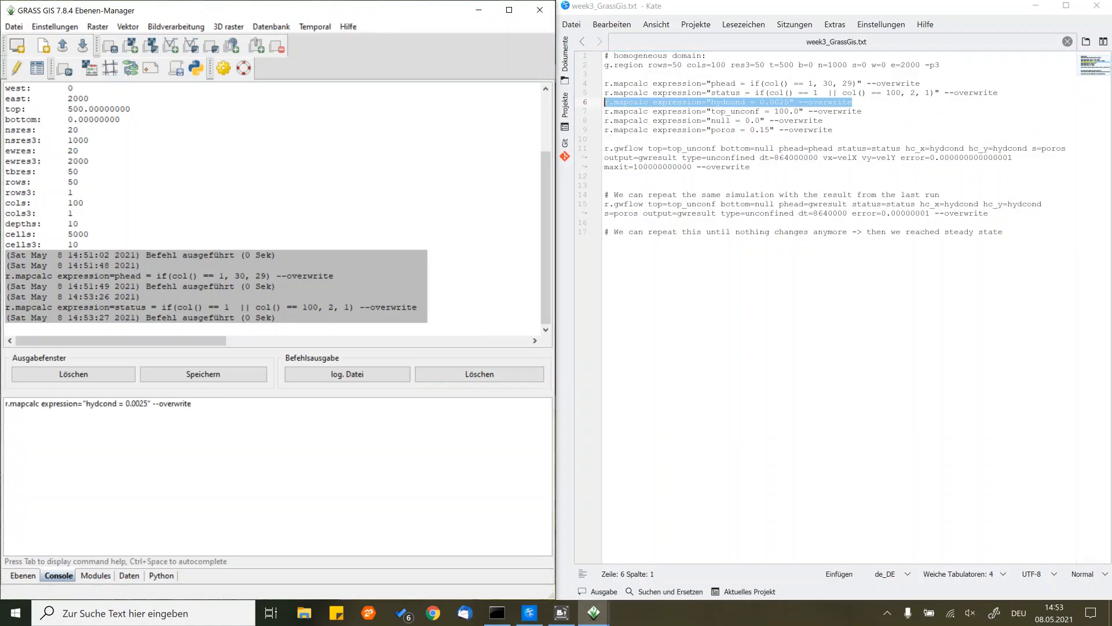
key("Return")
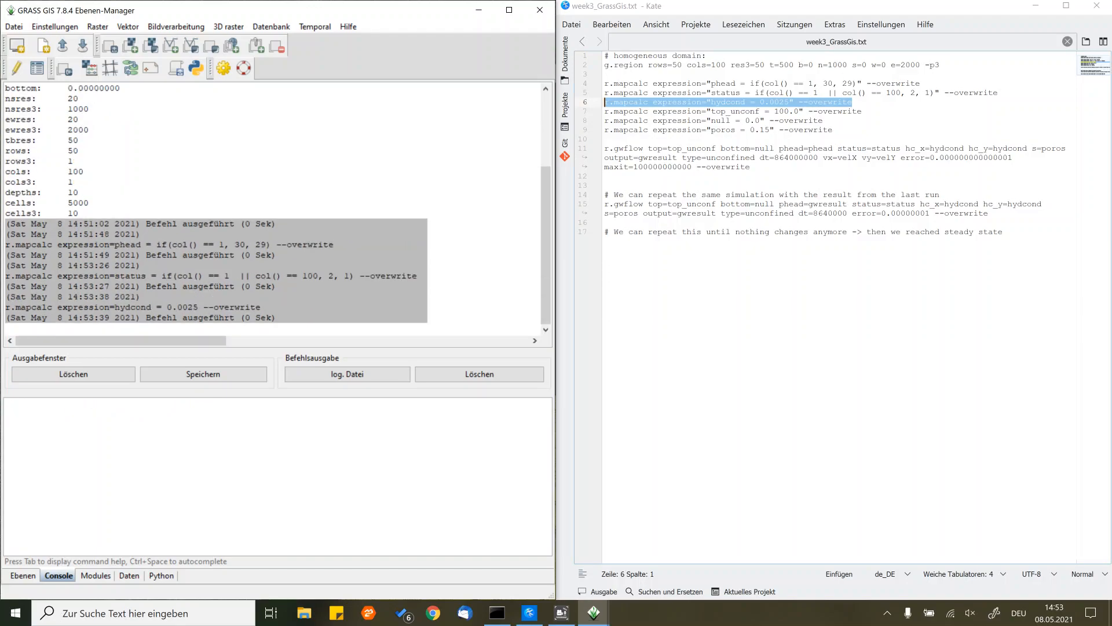
- Create the aquifer top raster by running the script's r.mapcalc expression "top_unconf = 100.0" with --overwrite in the GRASS console
left_click(863, 111)
key("shift+Home")
key("ctrl+c")
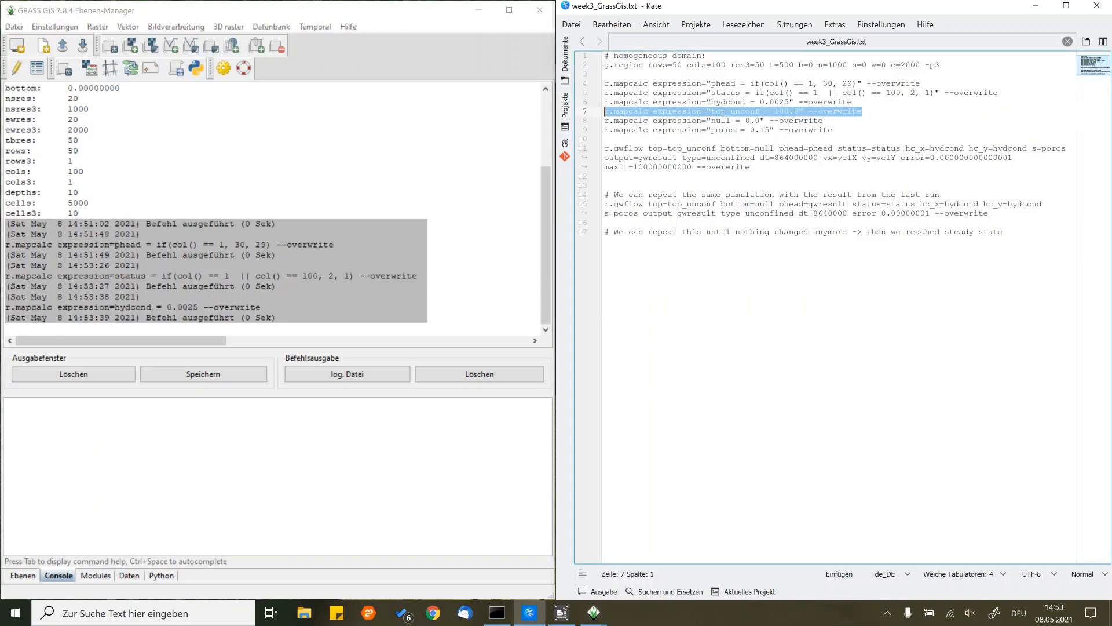
left_click(429, 414)
key("ctrl+v")
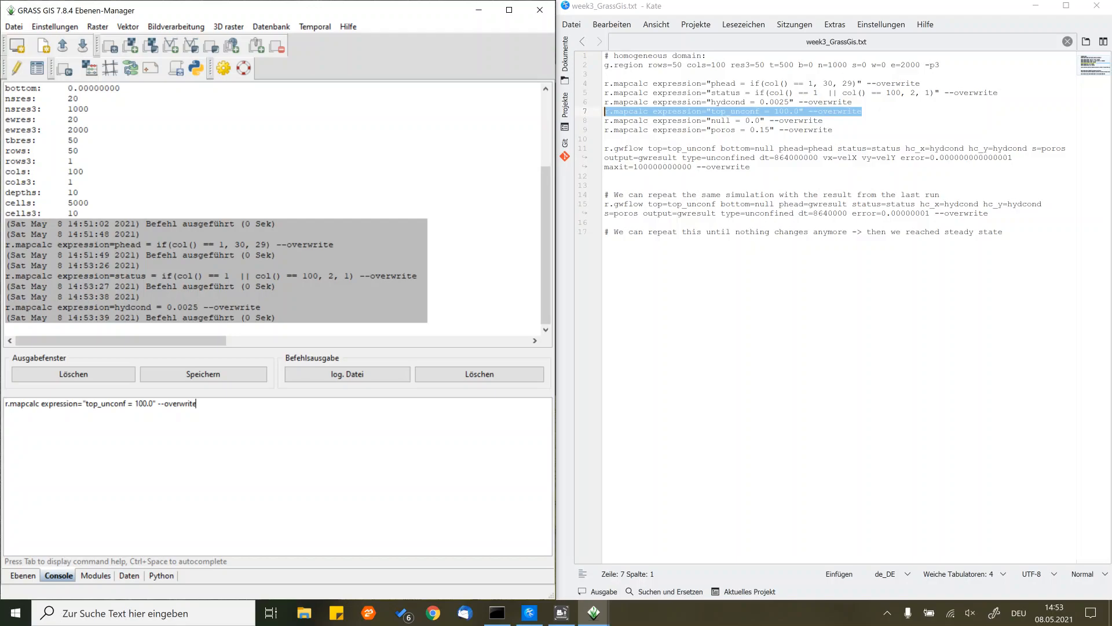
key("Return")
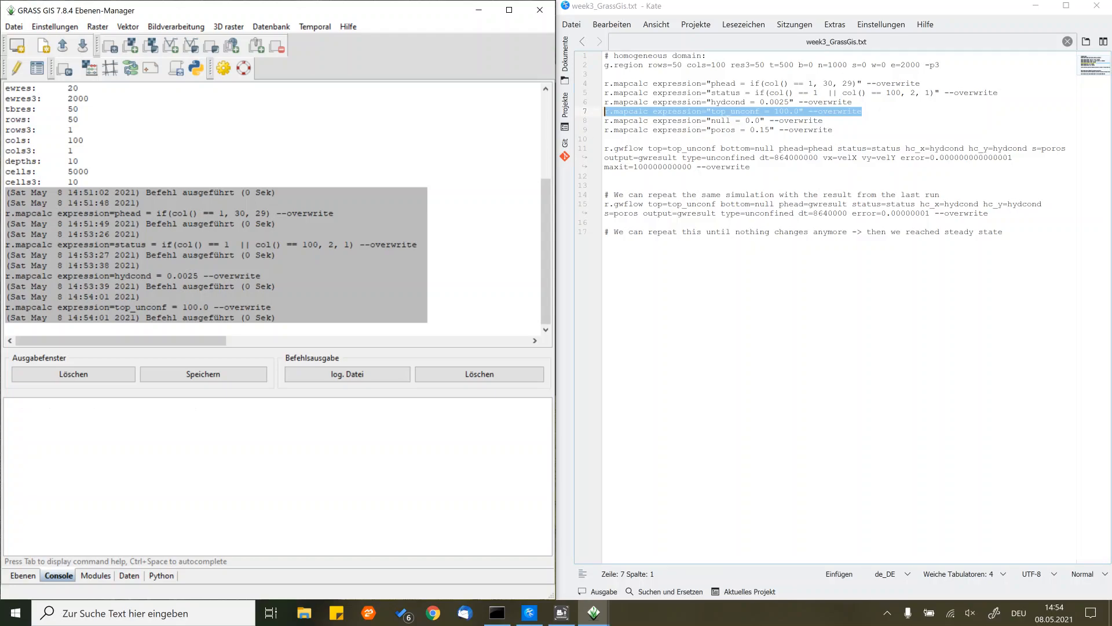
- Create the aquifer bottom raster by running the script's r.mapcalc expression "null = 0.0" with --overwrite in the GRASS console
left_click(825, 120)
key("shift+Home")
key("ctrl+c")
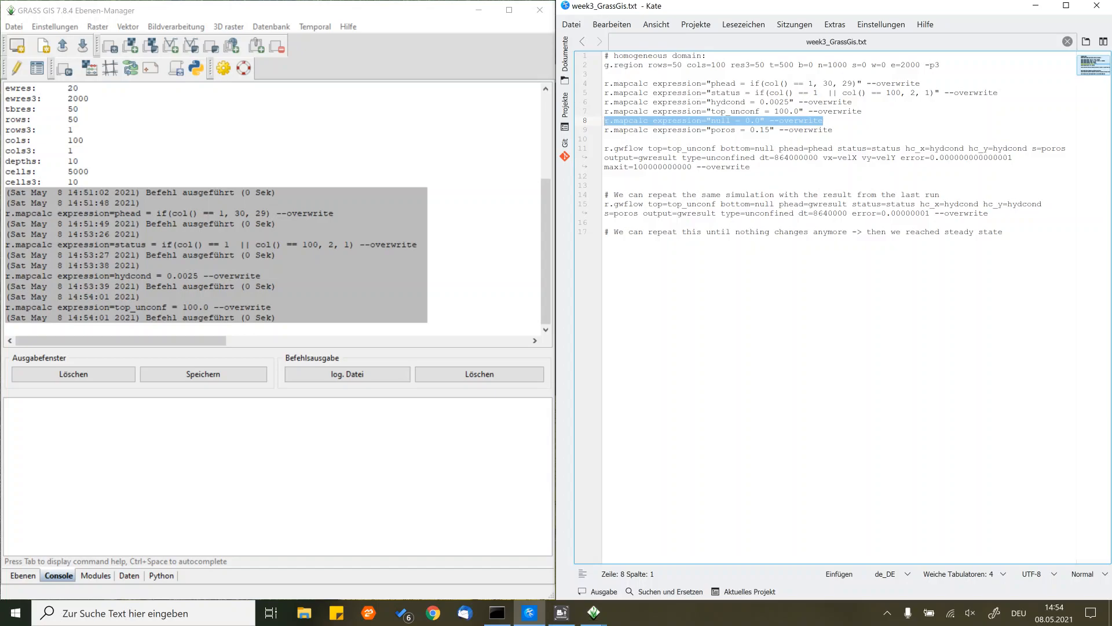
left_click(458, 442)
key("ctrl+v")
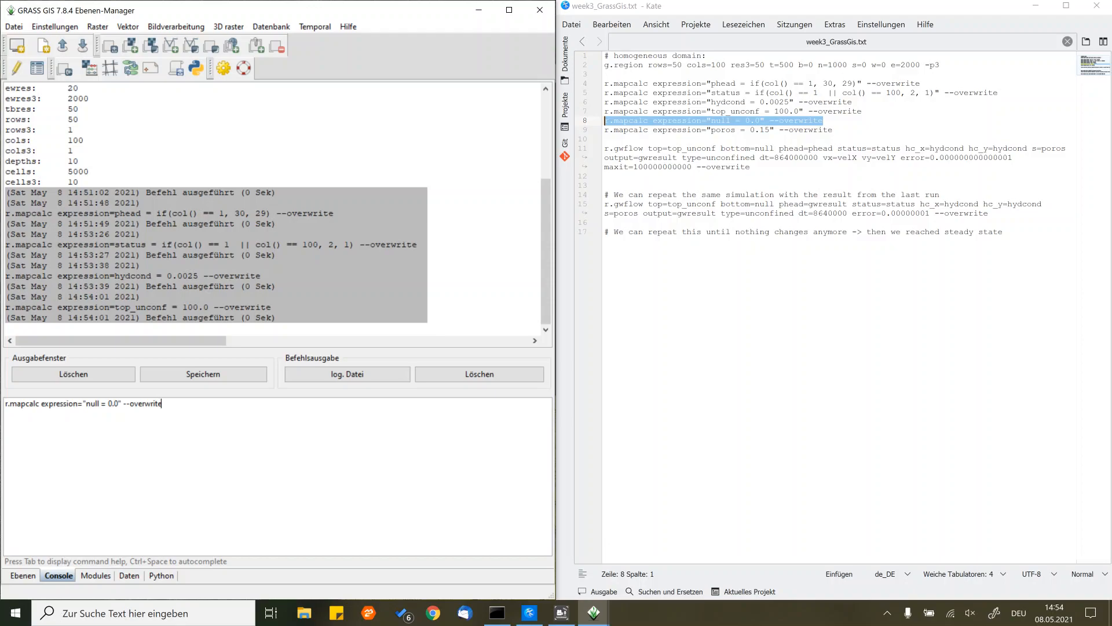
key("Return")
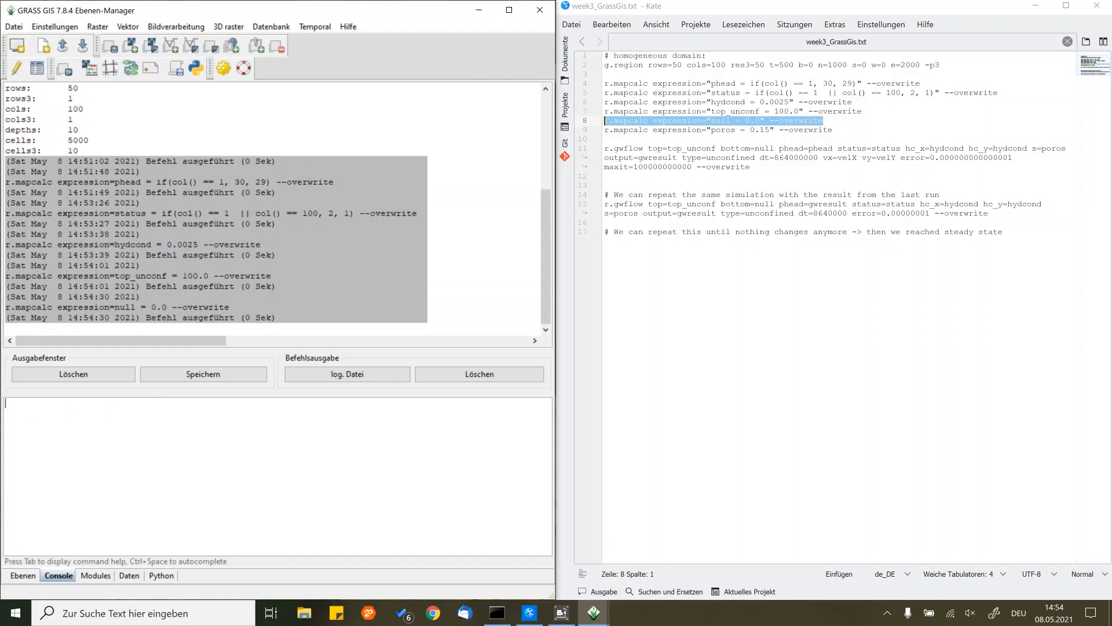
- Create the porosity raster by running the script's r.mapcalc expression "poros = 0.15" with --overwrite in the GRASS console
left_click(841, 123)
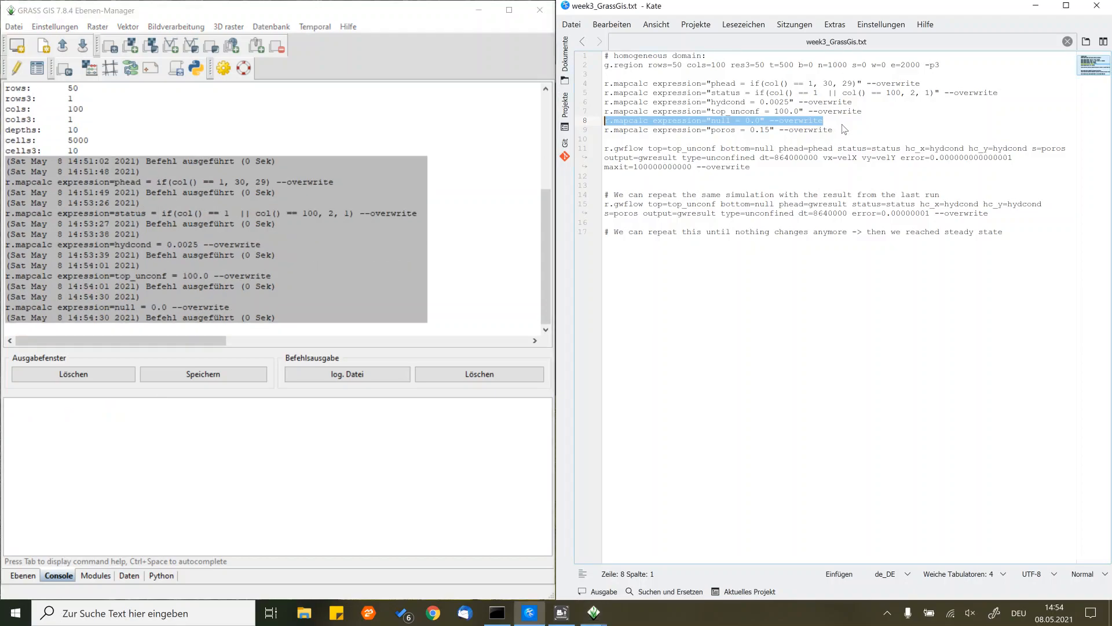
left_click_drag(836, 131, 603, 129)
key("ctrl+c")
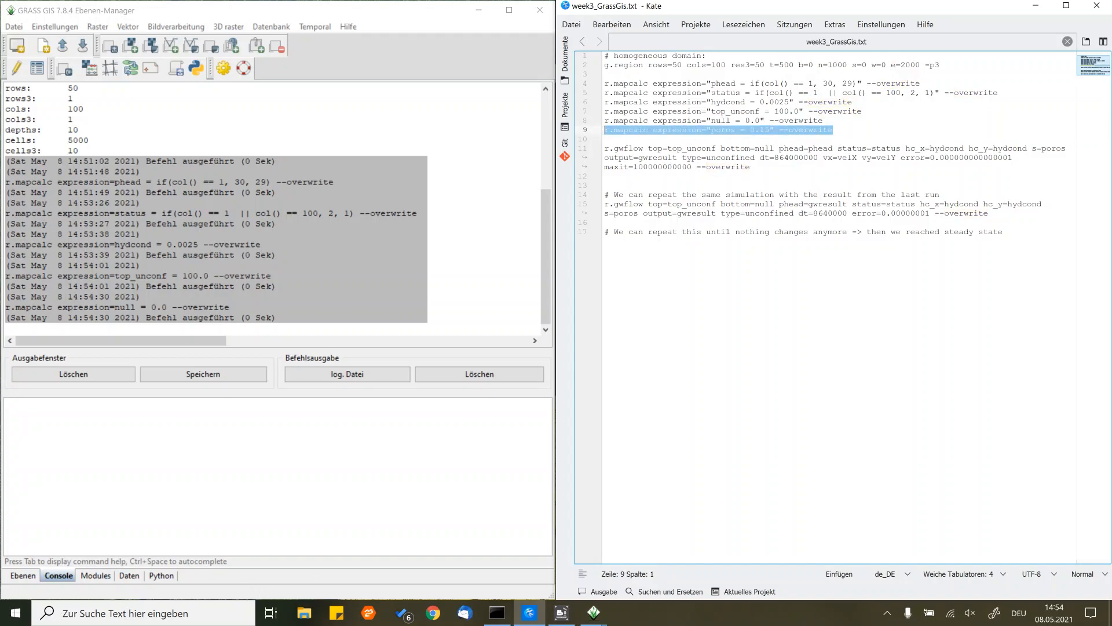
key("alt+Tab")
key("ctrl+v")
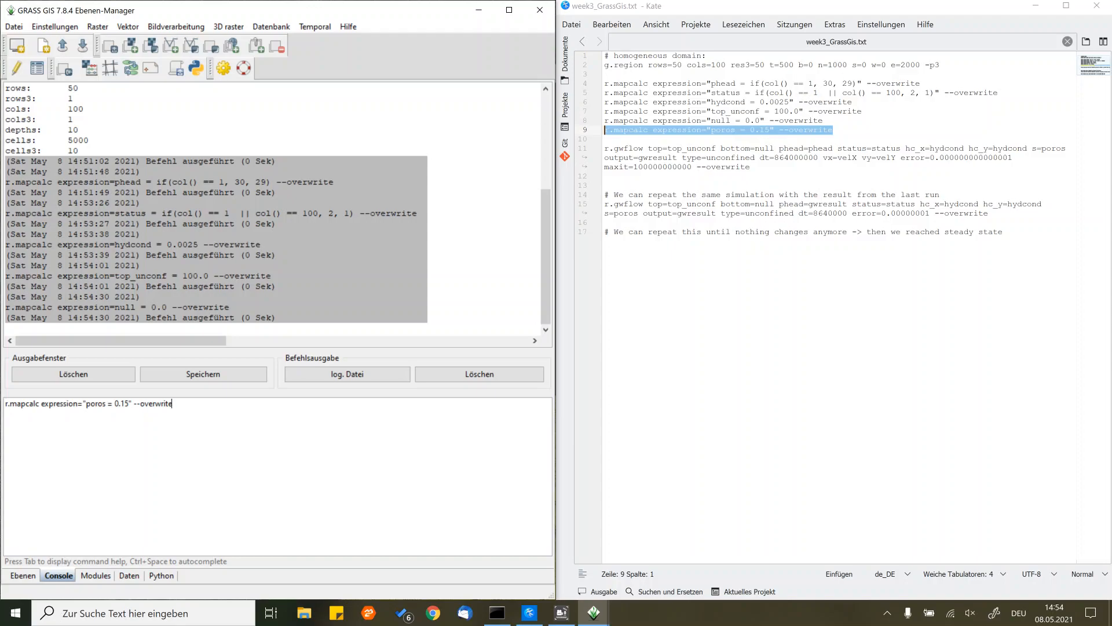
key("Return")
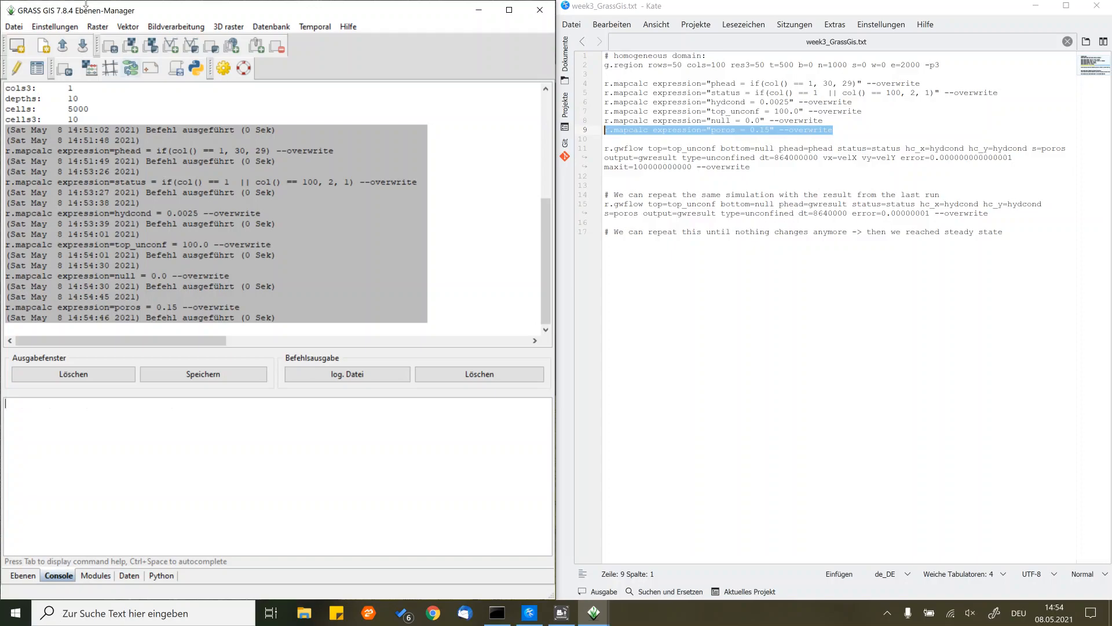
- Open the r.gwflow groundwater flow module and examine its required input maps, output map and groundwater flow type choices
left_click(93, 27)
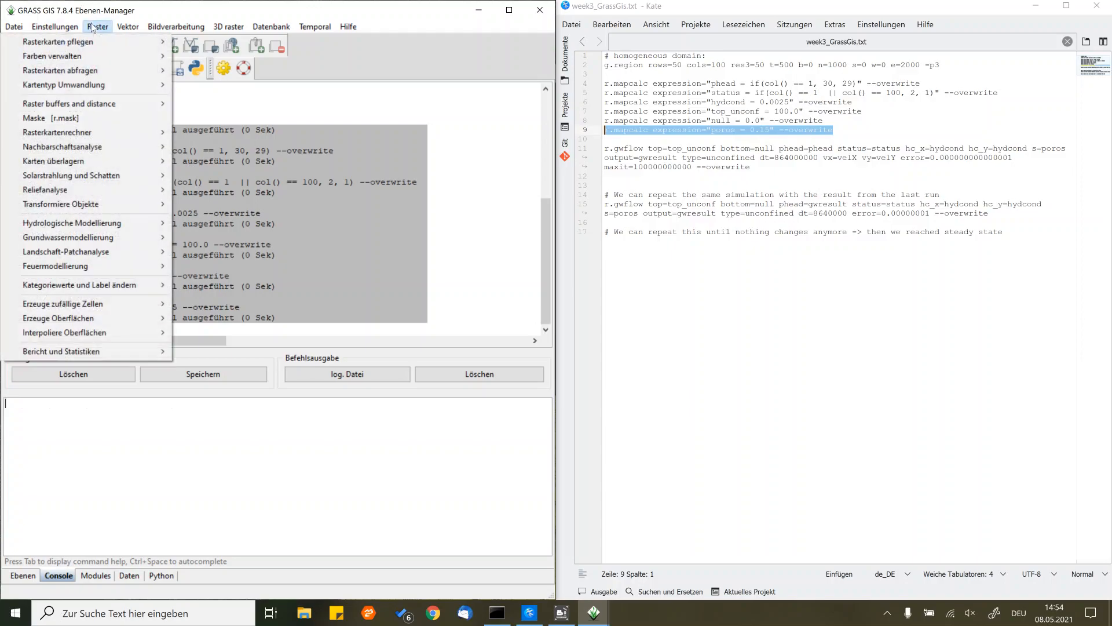
mouse_move(108, 229)
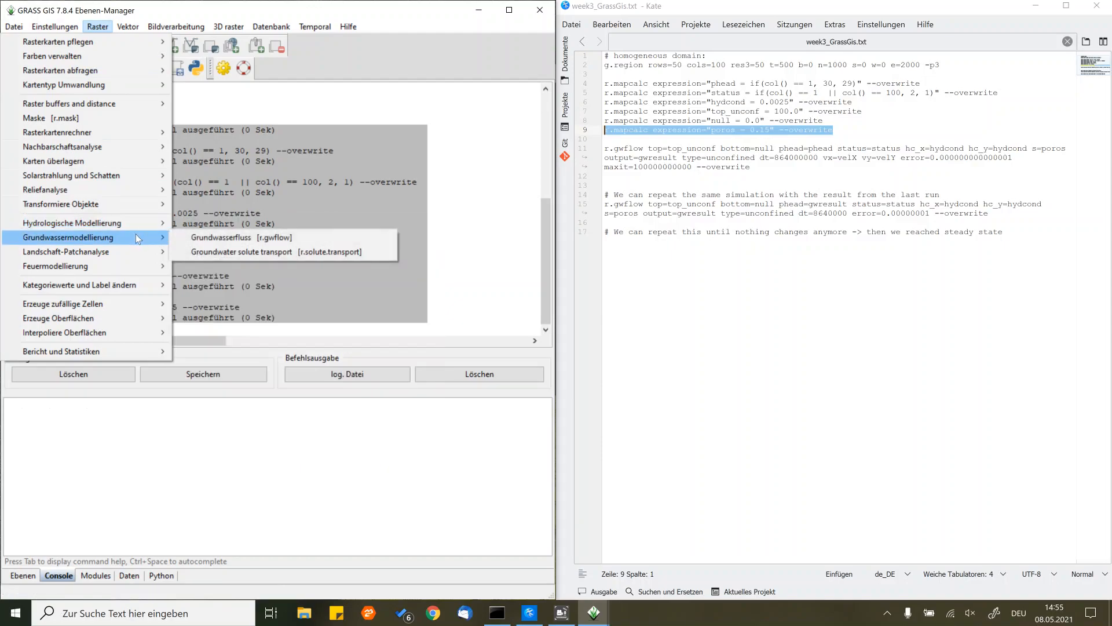
left_click(251, 239)
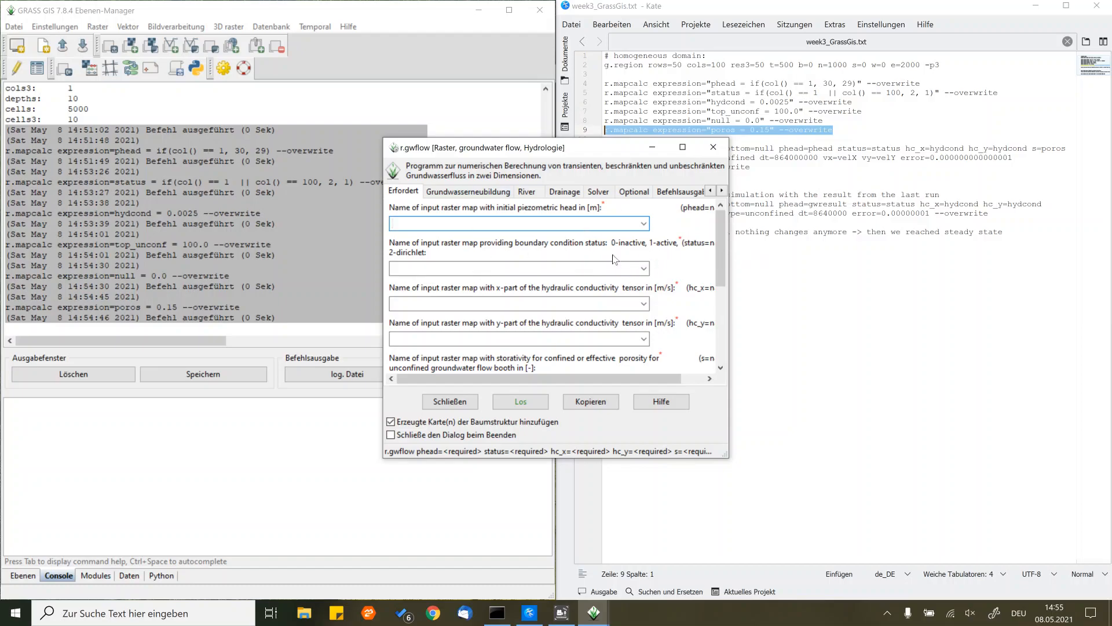
scroll(686, 284, "down", 5)
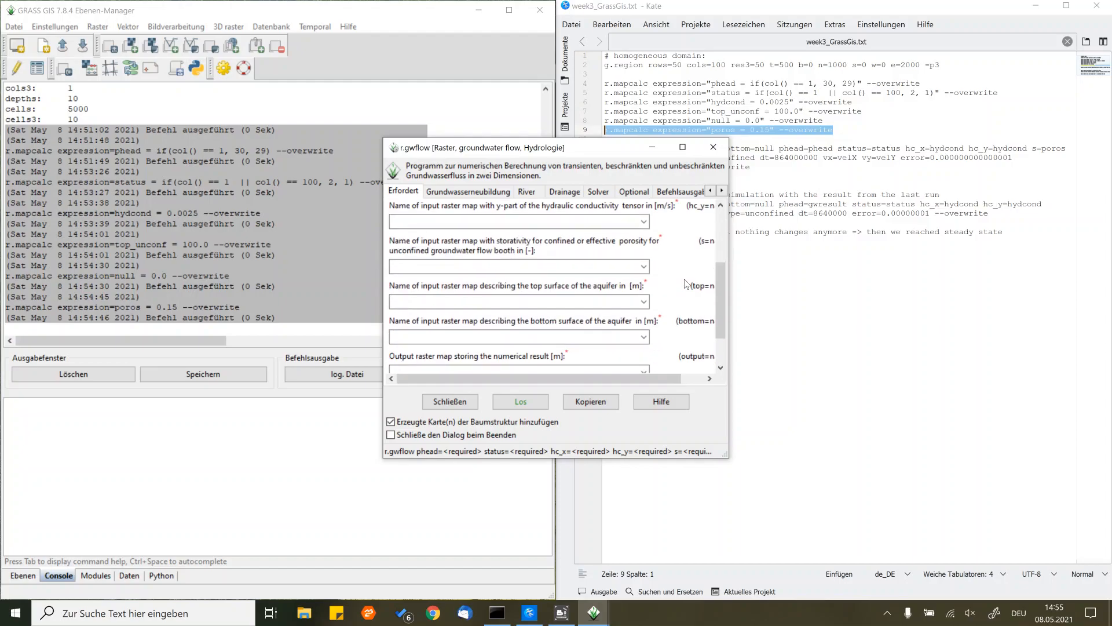
scroll(686, 284, "up", 5)
scroll(686, 284, "down", 5)
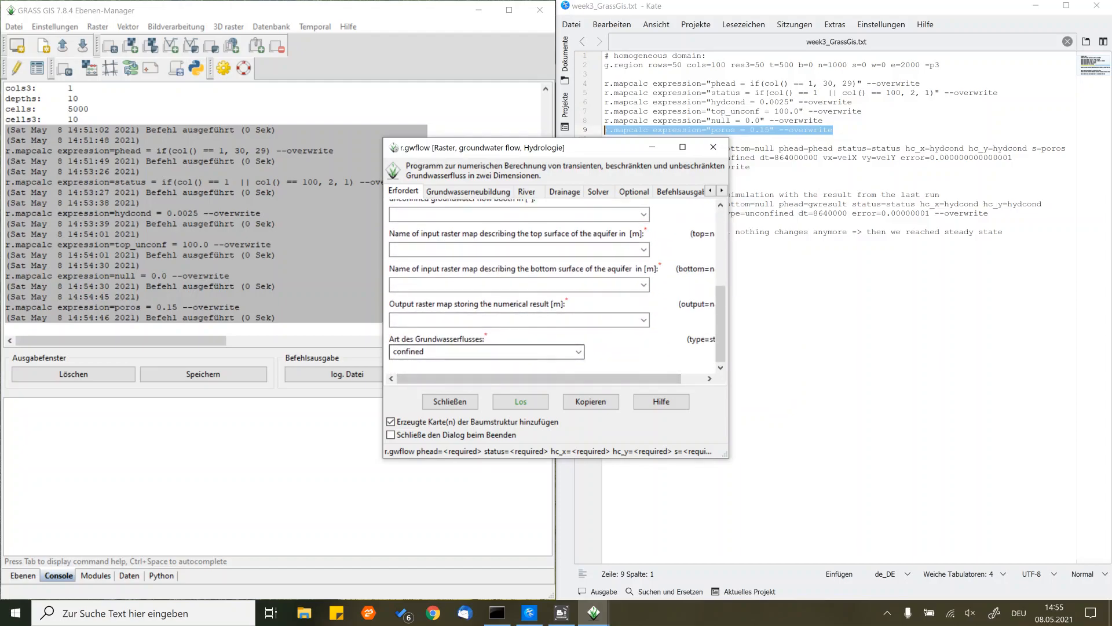
left_click(580, 353)
left_click(579, 352)
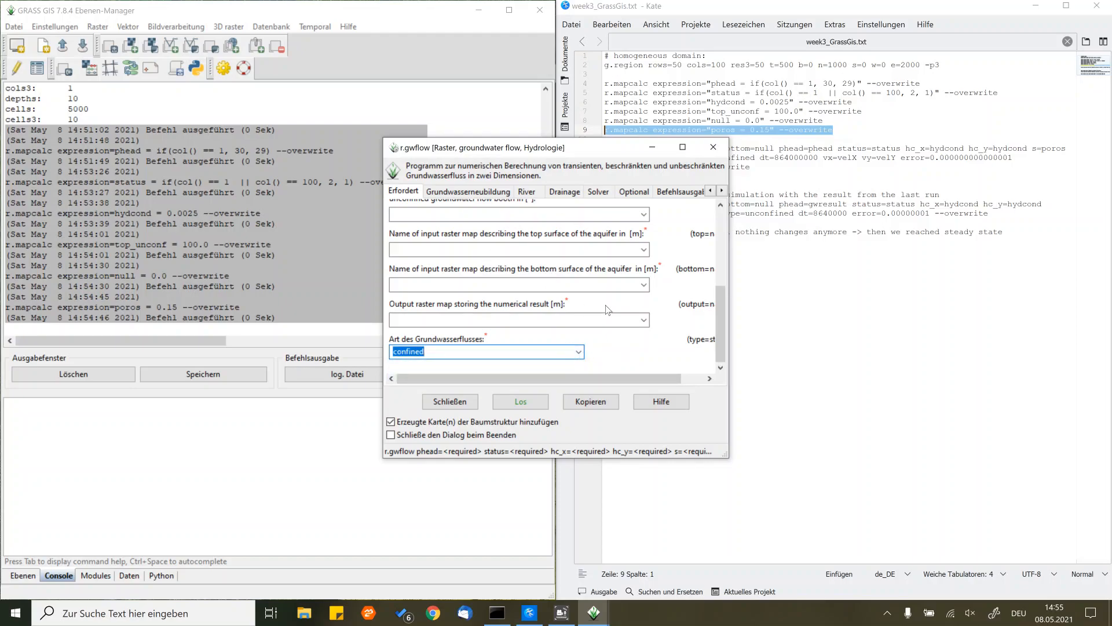
- Examine the r.gwflow module's recharge, river, drainage, solver, optional and command output settings, and close the module without running it
left_click(455, 193)
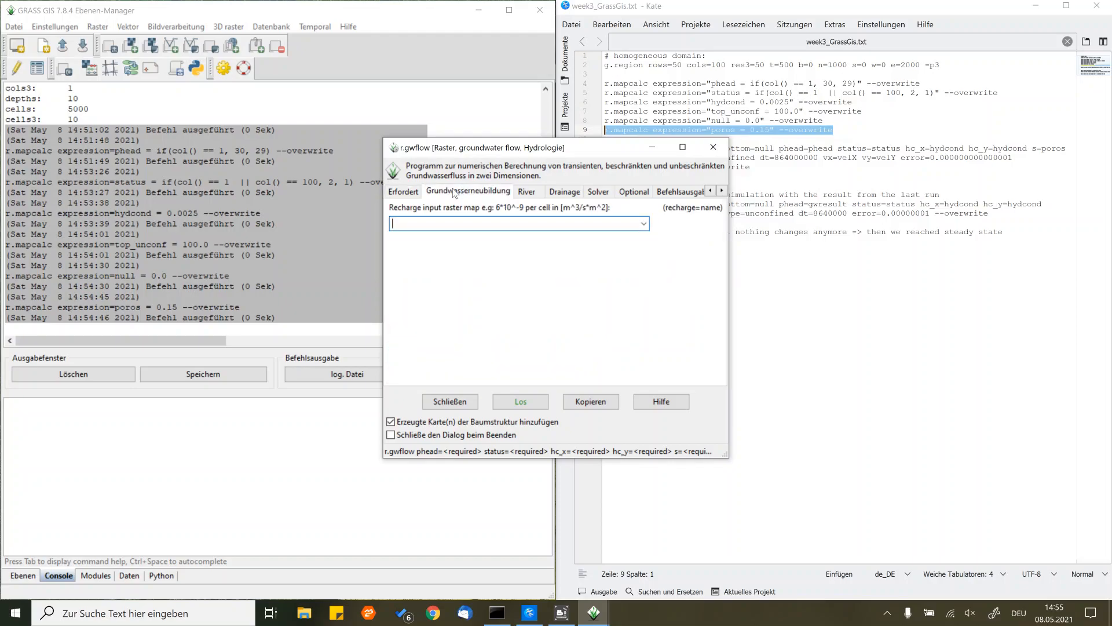
left_click(528, 193)
left_click(566, 196)
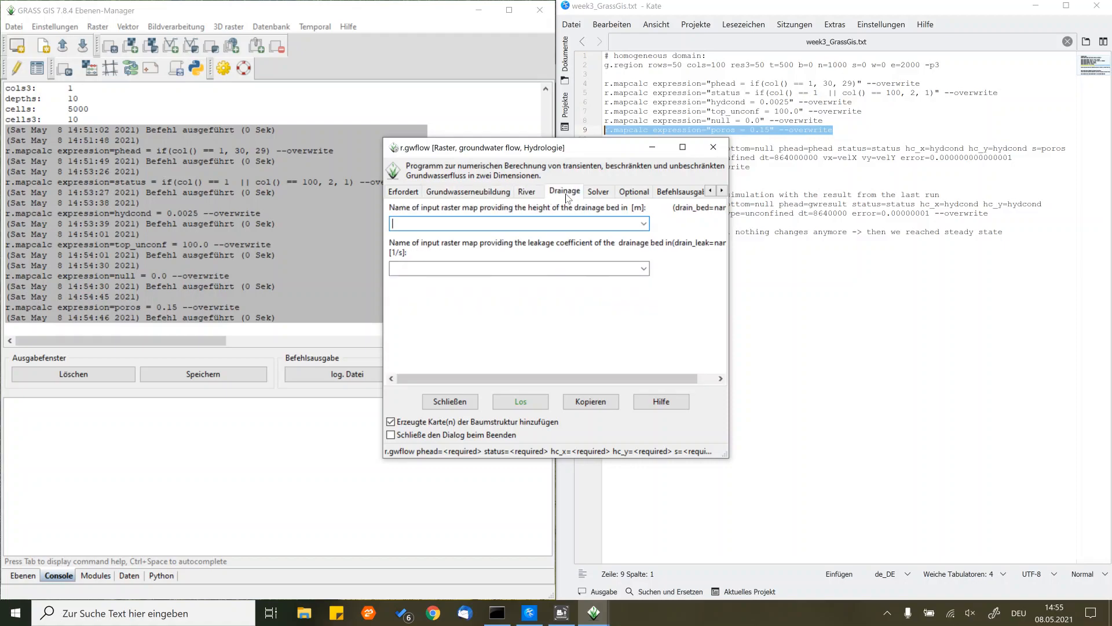
left_click(603, 197)
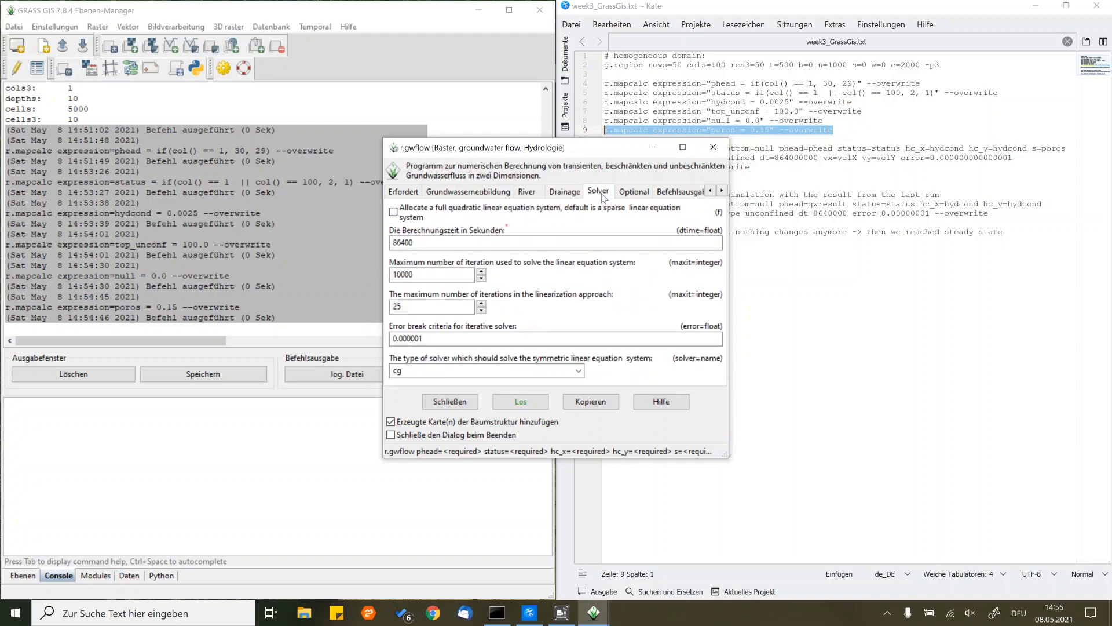
left_click(640, 197)
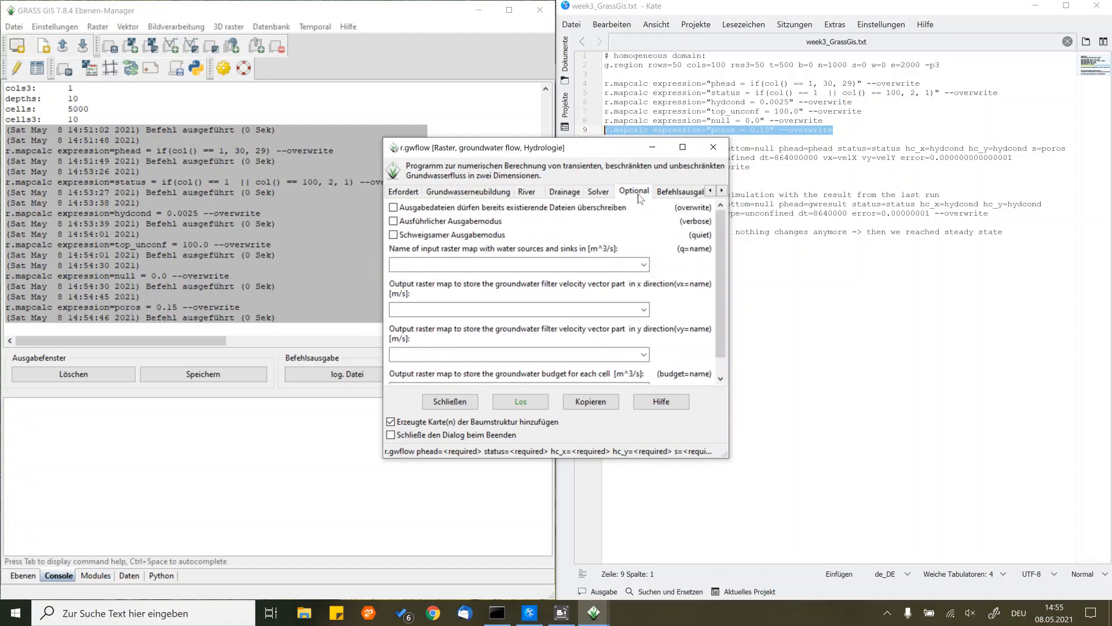
left_click(678, 196)
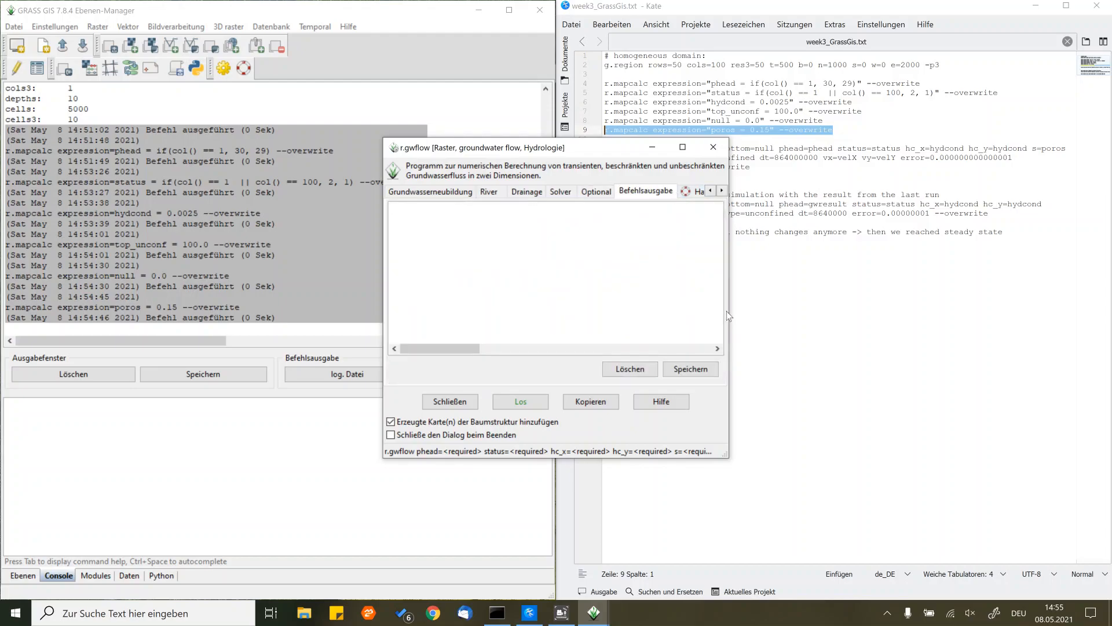
left_click_drag(726, 457, 808, 509)
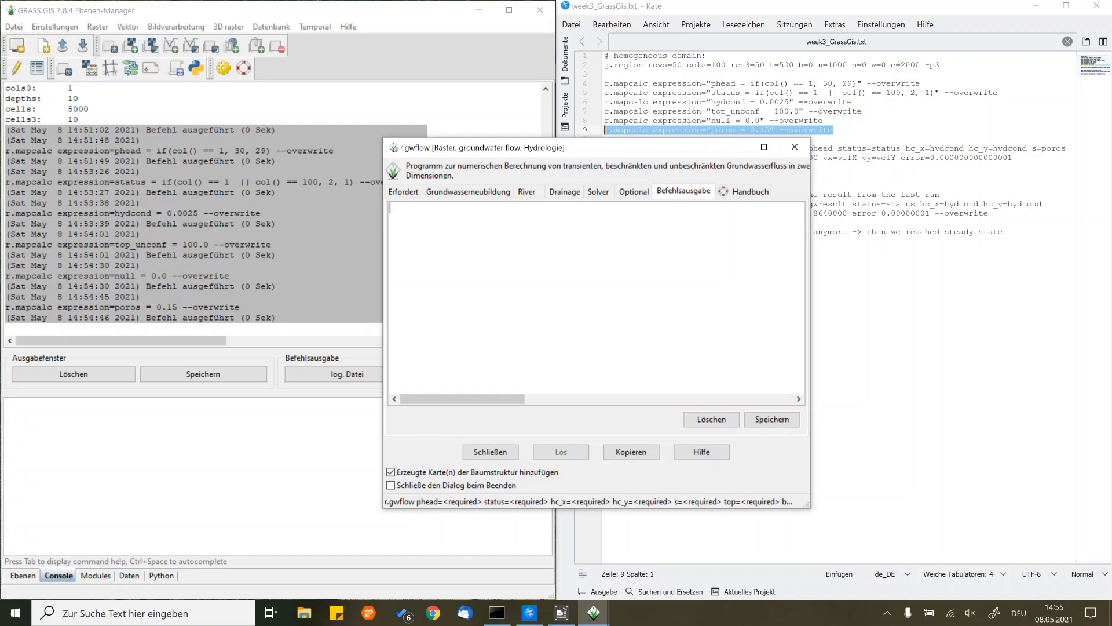
left_click(794, 148)
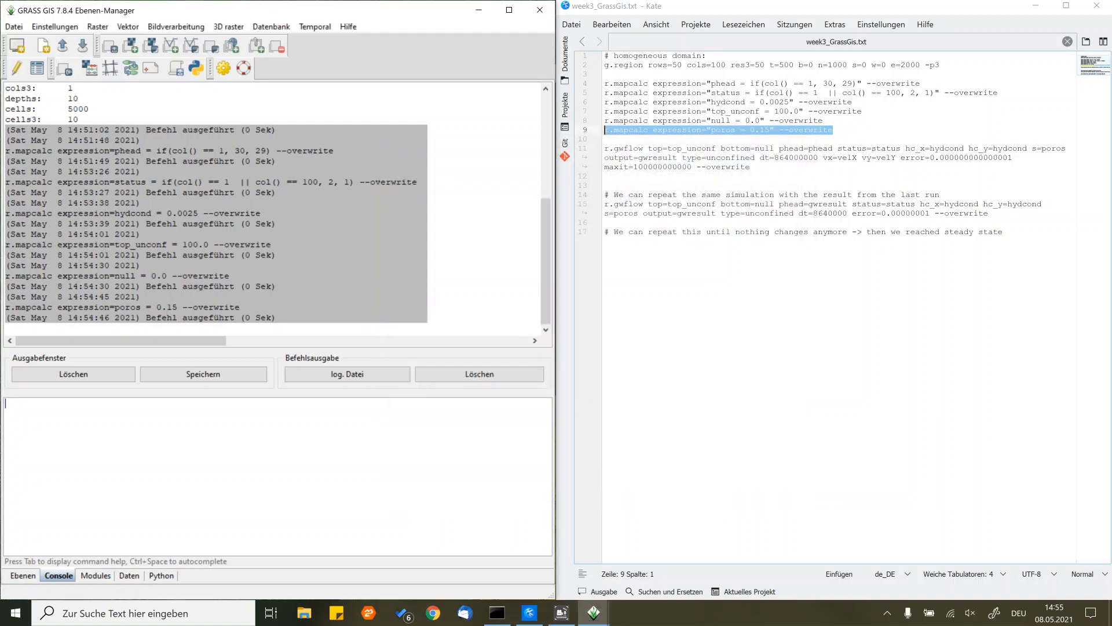
- Copy the script's first r.gwflow command, with type=unconfined and dt=864000000, into the GRASS console without running it
left_click_drag(752, 167, 600, 149)
key("ctrl+c")
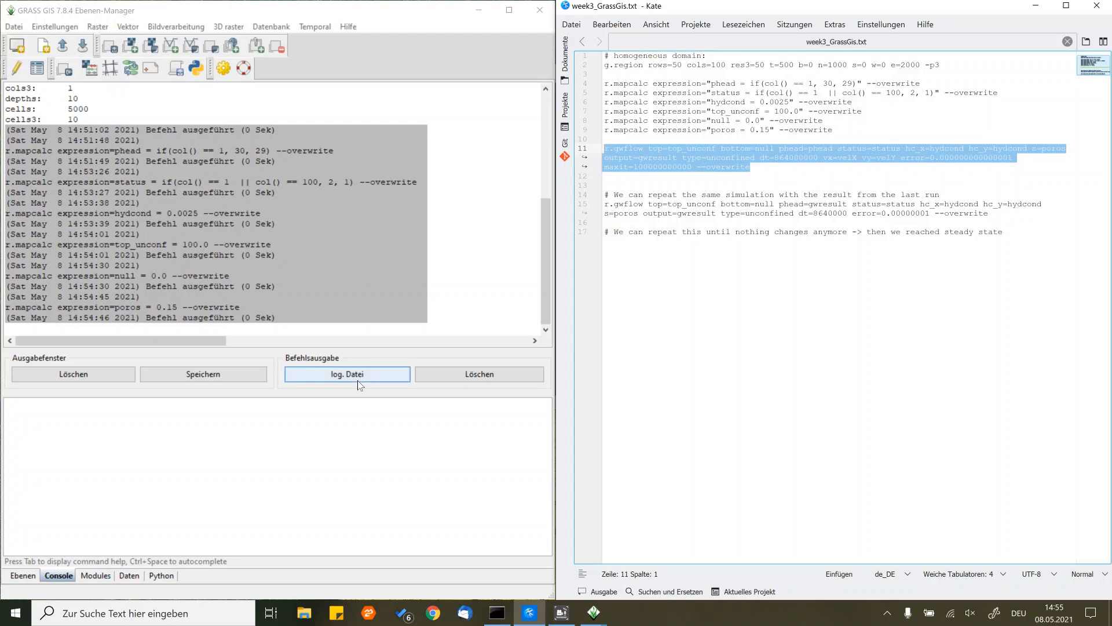
left_click(347, 411)
key("ctrl+v")
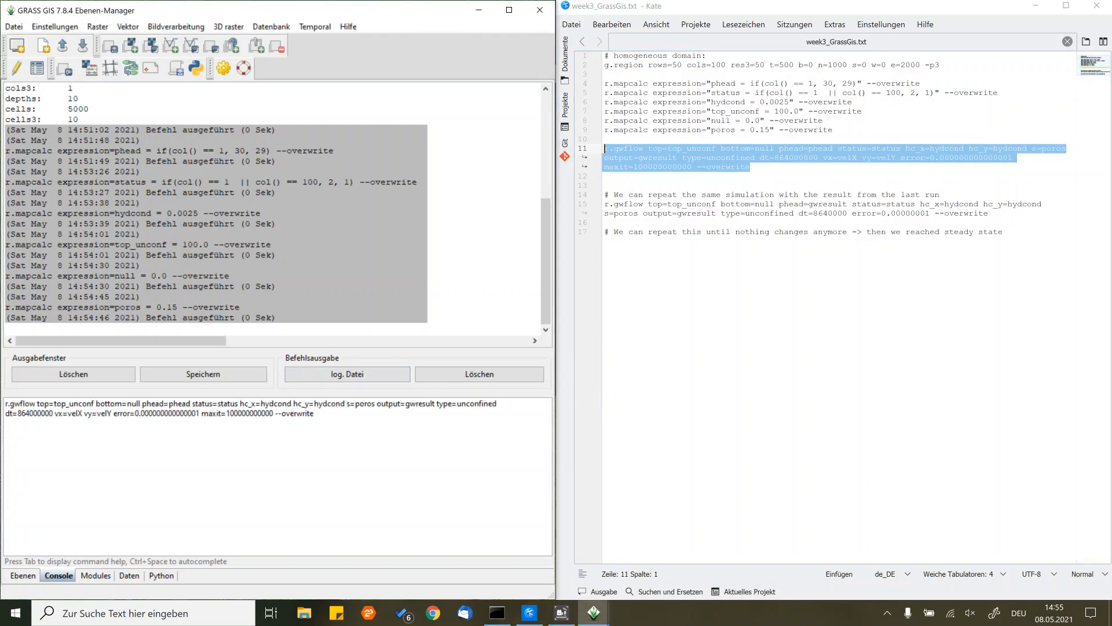
- Review the r.gwflow command's name and its top, bottom, phead, status, hc_x and hc_y input arguments in the console
left_click_drag(35, 404, 5, 404)
left_click(37, 404)
left_click_drag(36, 403, 139, 404)
left_click(140, 403)
left_click_drag(142, 404, 190, 404)
left_click(190, 404)
left_click_drag(192, 404, 345, 404)
left_click(239, 404)
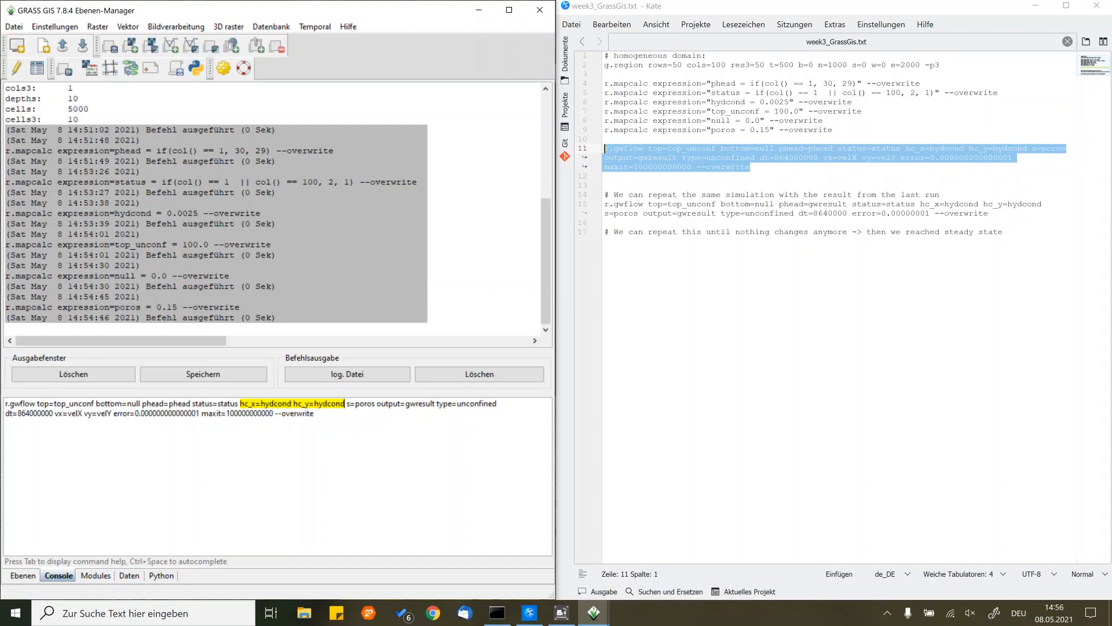
- Review the storage argument s=poros and the output=gwresult argument of the pending r.gwflow command
key("Right")
key("Right")
key("shift+Right")
key("shift+Right")
key("shift+Right")
key("shift+Right")
key("shift+Right")
key("shift+Right")
key("shift+Right")
key("shift+Right")
key("shift+Right")
key("shift+Right")
key("shift+Right")
key("shift+Left")
key("shift+Left")
key("shift+Left")
key("shift+Left")
key("Right")
key("Right")
key("shift+Right")
key("shift+Right")
key("shift+Right")
key("shift+Right")
key("shift+Right")
key("shift+Right")
key("shift+Right")
key("shift+Right")
key("shift+Right")
key("shift+Right")
key("shift+Right")
key("shift+Right")
key("shift+Right")
key("shift+Right")
key("shift+Right")
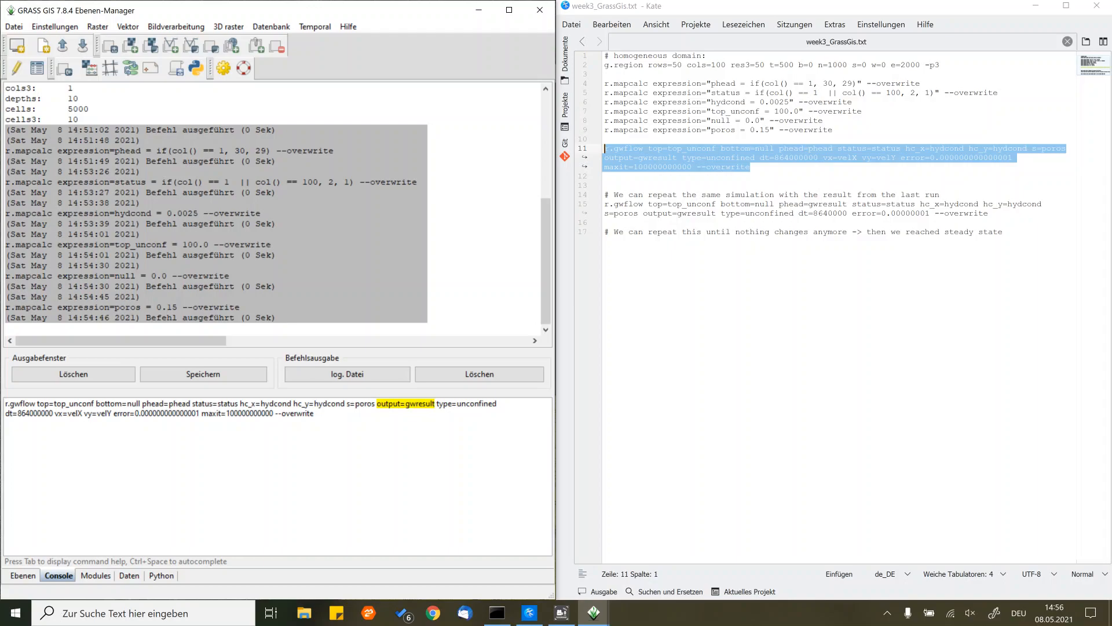
- Review the flow type, the dt time step and the velocity outputs vx=velX and vy=velY in the pending command
key("Right")
key("Right")
key("Right")
key("Right")
key("Right")
key("Right")
key("Right")
key("Right")
key("Right")
key("Right")
key("Right")
key("Right")
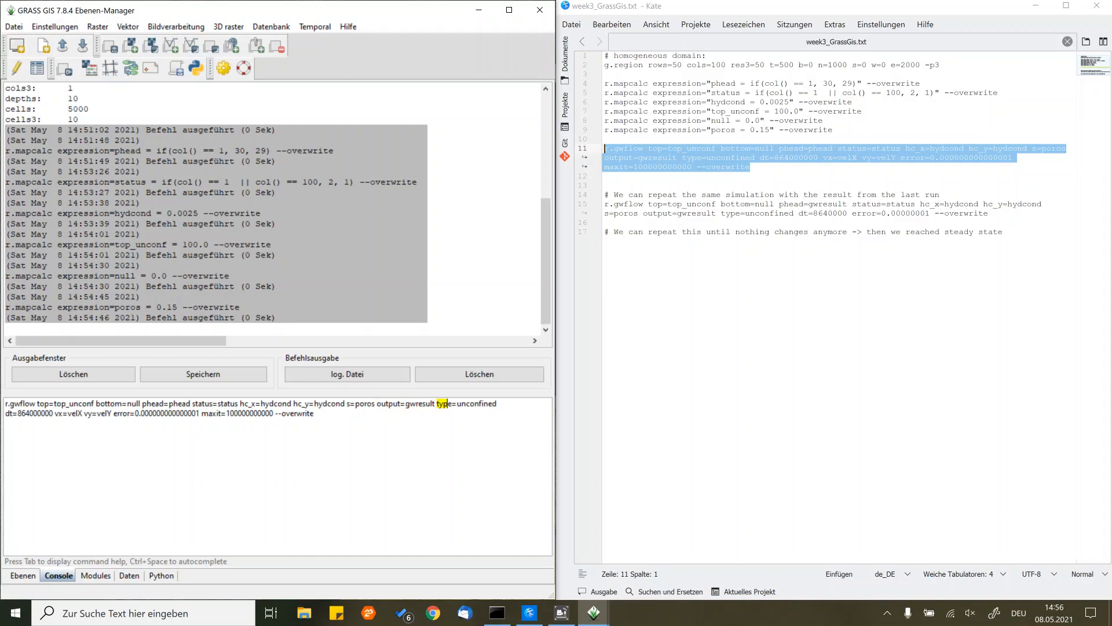
key("Right")
key("Right")
key("Right")
key("Right")
key("Right")
key("Right")
key("Right")
key("Right")
key("Right")
key("Right")
key("Right")
key("Right")
key("Right")
key("Right")
key("Right")
key("Right")
key("Right")
key("Right")
key("Right")
key("shift+Right")
key("shift+Right")
key("shift+Right")
key("shift+Right")
key("shift+Right")
key("shift+Right")
key("shift+Right")
key("shift+Right")
key("shift+Right")
key("shift+Right")
key("shift+Right")
key("shift+Right")
key("shift+Right")
key("shift+Right")
key("shift+Right")
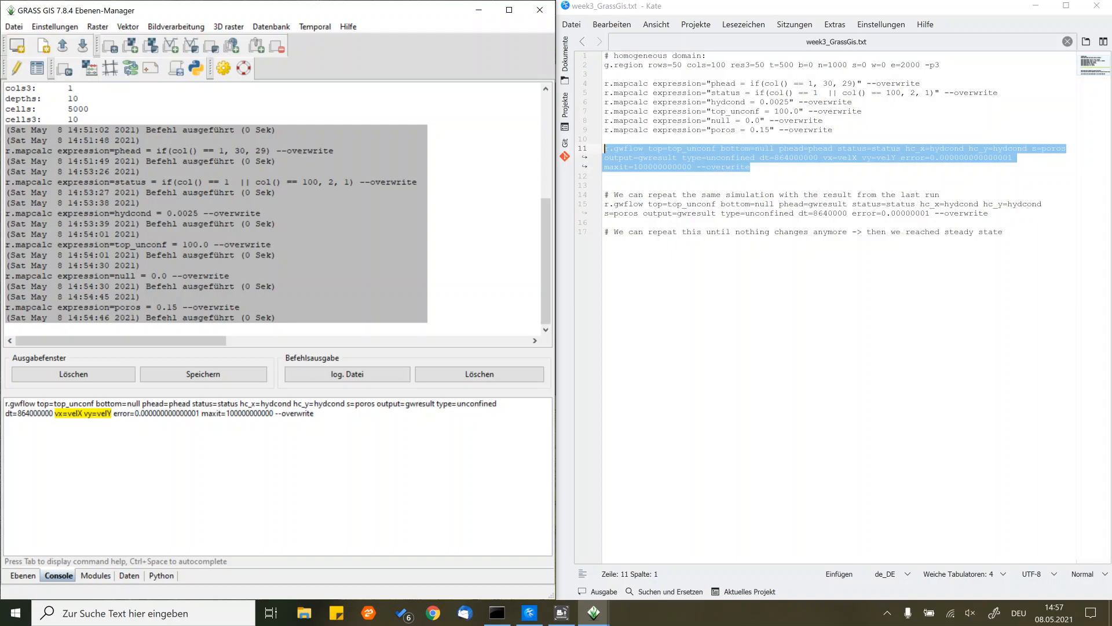
- Review the error break criterion and the maxit iteration limit in the pending r.gwflow command
key("Right")
key("shift+Left")
key("shift+Left")
key("shift+Left")
key("shift+Left")
key("Right")
key("Right")
key("shift+Right")
key("shift+Right")
key("shift+Right")
key("shift+Right")
key("shift+Right")
key("shift+Right")
key("shift+Right")
key("shift+Right")
key("shift+Right")
key("shift+Right")
key("shift+Right")
key("shift+Right")
key("shift+Right")
key("shift+Right")
key("shift+Right")
key("shift+Right")
key("shift+Right")
key("shift+Right")
key("shift+Right")
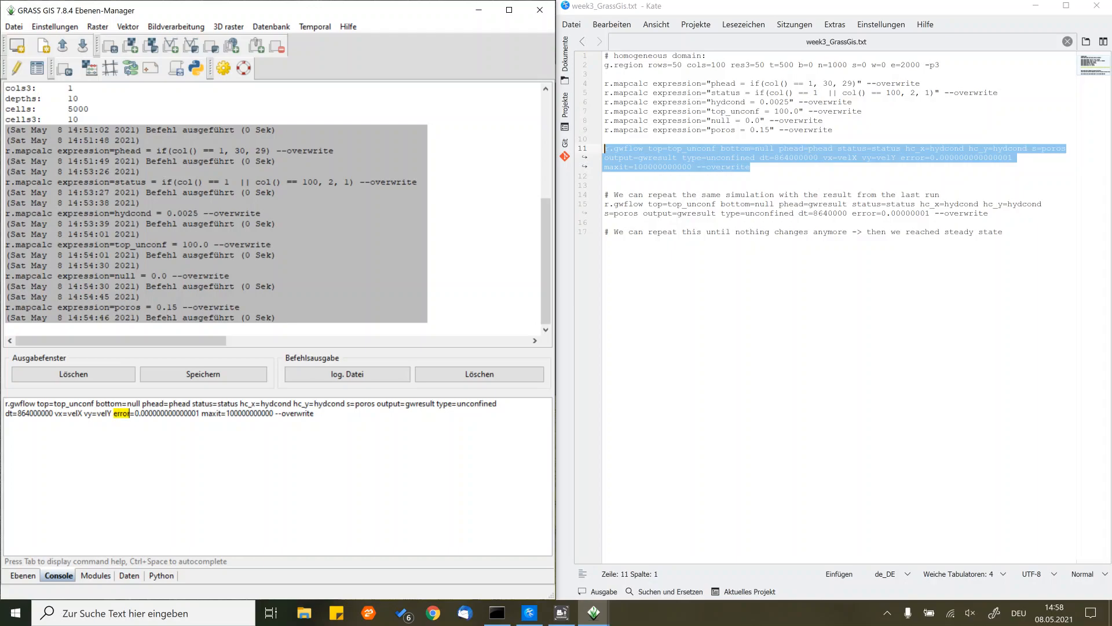
key("shift+Right")
key("shift+Right")
key("shift+Right")
key("shift+Right")
key("shift+Right")
key("shift+Right")
key("shift+Right")
key("shift+Right")
key("shift+Right")
key("shift+Right")
key("shift+Right")
key("shift+Right")
key("shift+Right")
key("shift+Right")
key("shift+Right")
key("shift+Right")
key("shift+Right")
key("shift+Right")
key("shift+Right")
key("shift+Right")
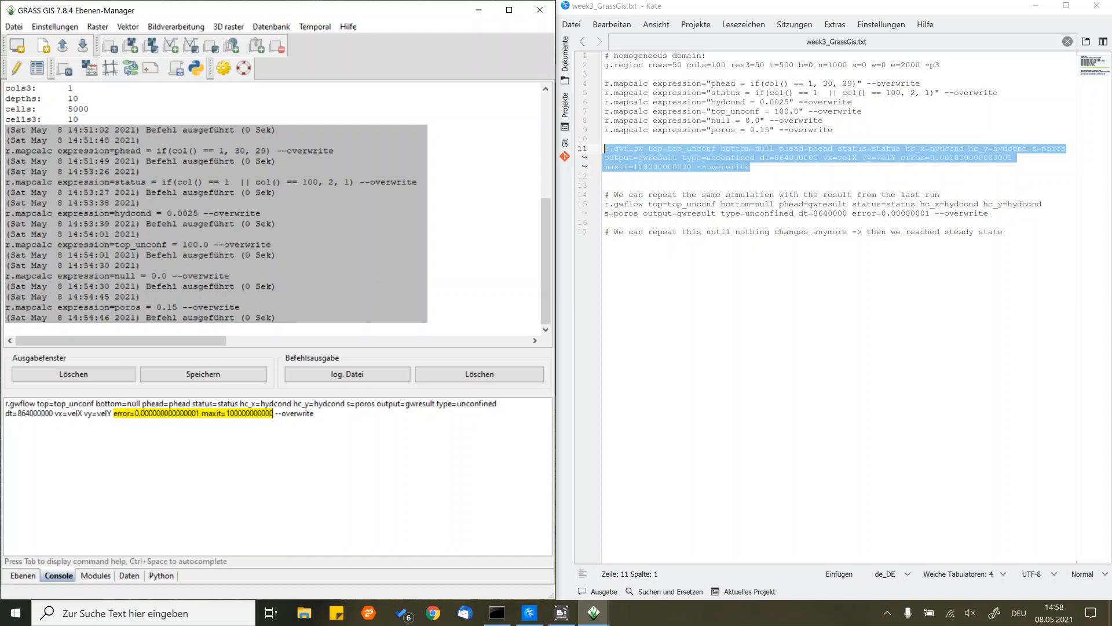
- Check the --overwrite flag and run the unconfined r.gwflow simulation to produce gwresult, velX and velY
key("Right")
key("Right")
key("shift+Right")
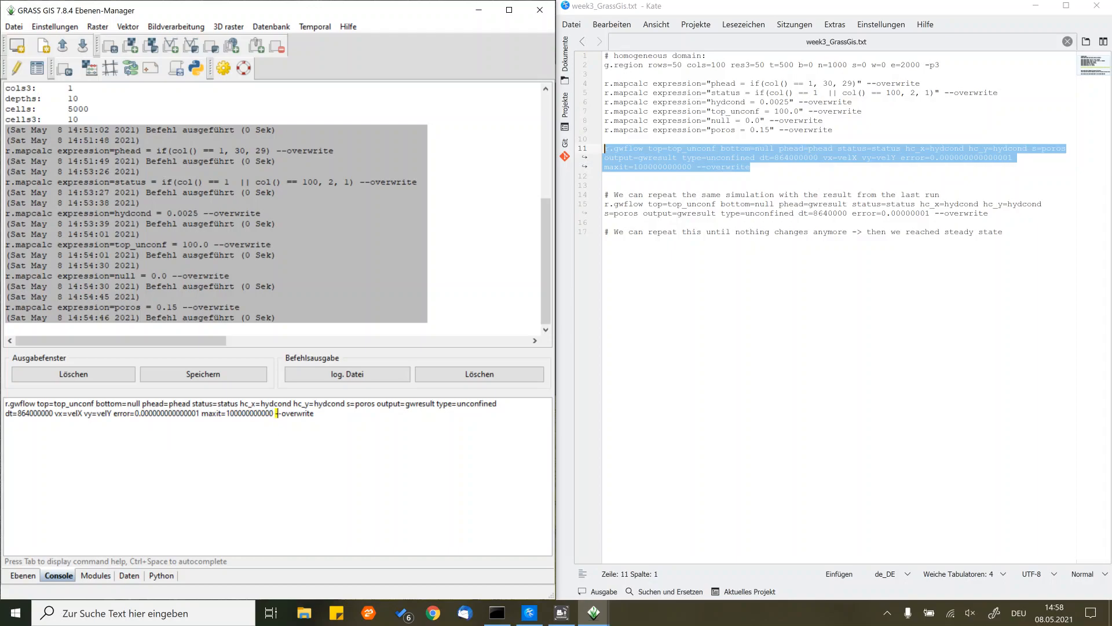
key("shift+Right")
key("shift+Right")
key("shift+Right")
key("shift+Right")
key("shift+Right")
key("shift+Right")
key("shift+Right")
key("shift+Right")
key("shift+Right")
key("shift+Right")
key("Return")
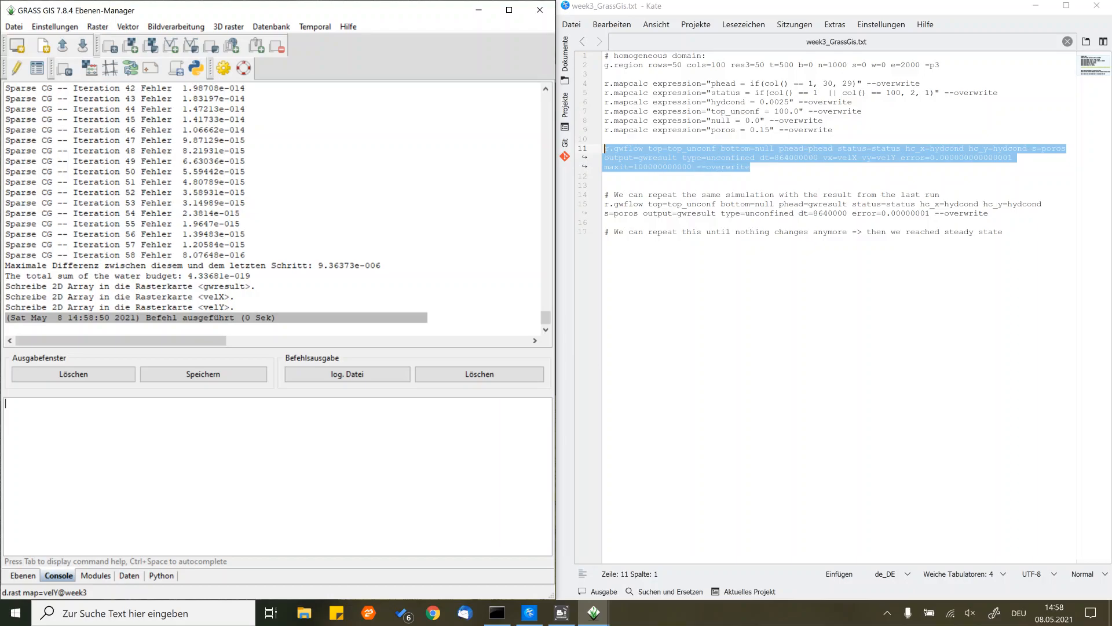
- Examine the solver iterations, the water budget and the written raster maps in the r.gwflow console output
scroll(273, 209, "up", 8)
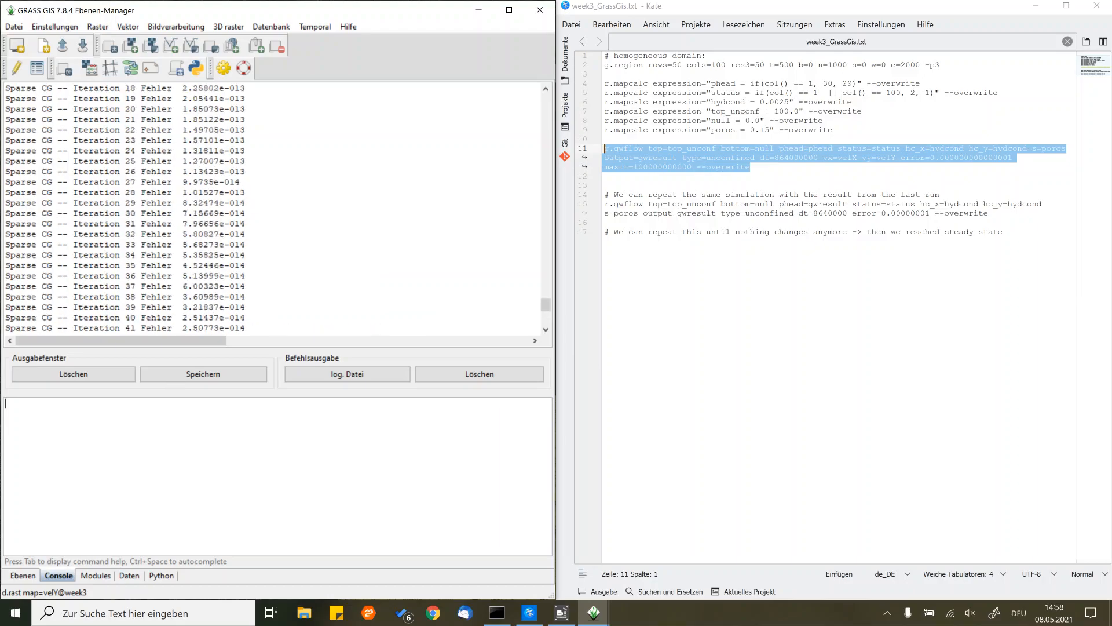
scroll(272, 209, "down", 8)
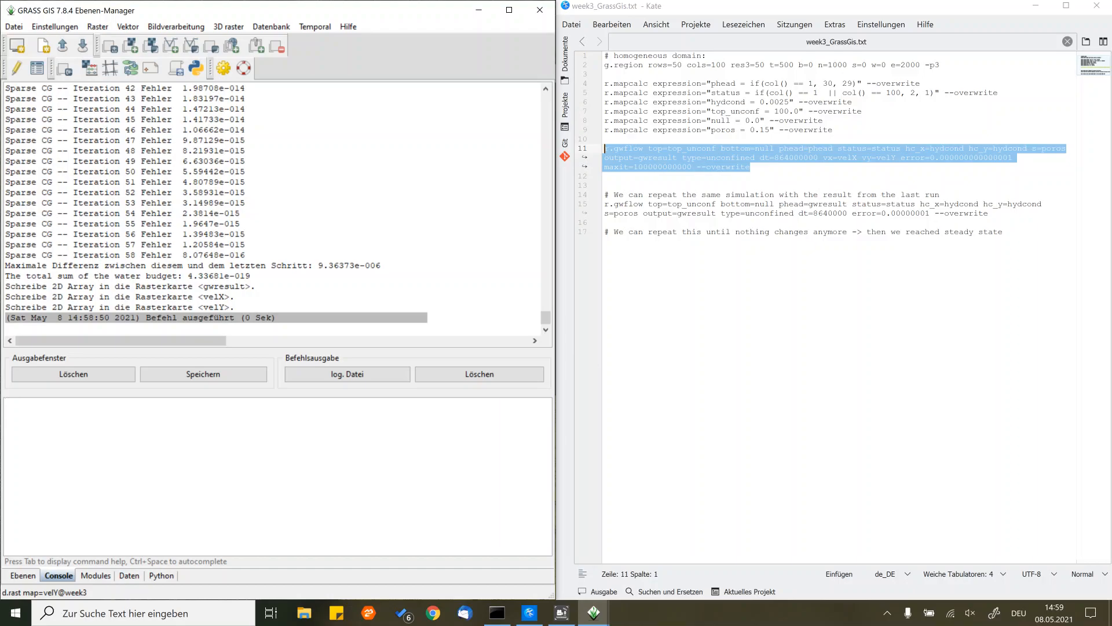
left_click_drag(187, 276, 251, 276)
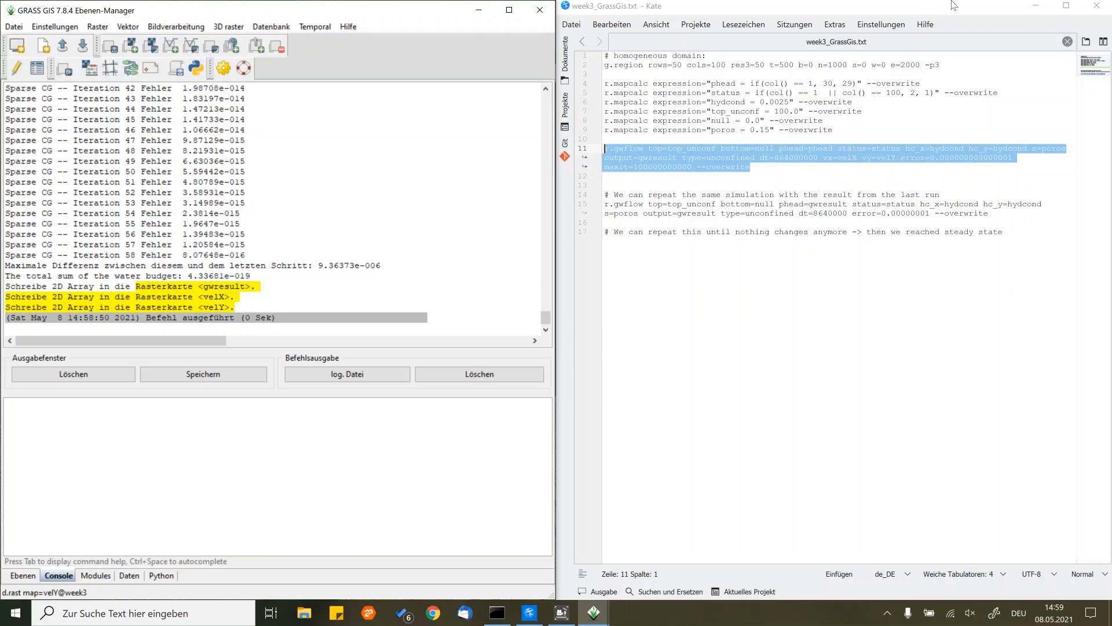
- Bring the map display into view and show only the velY layer, hiding velX and gwresult
left_click(1036, 6)
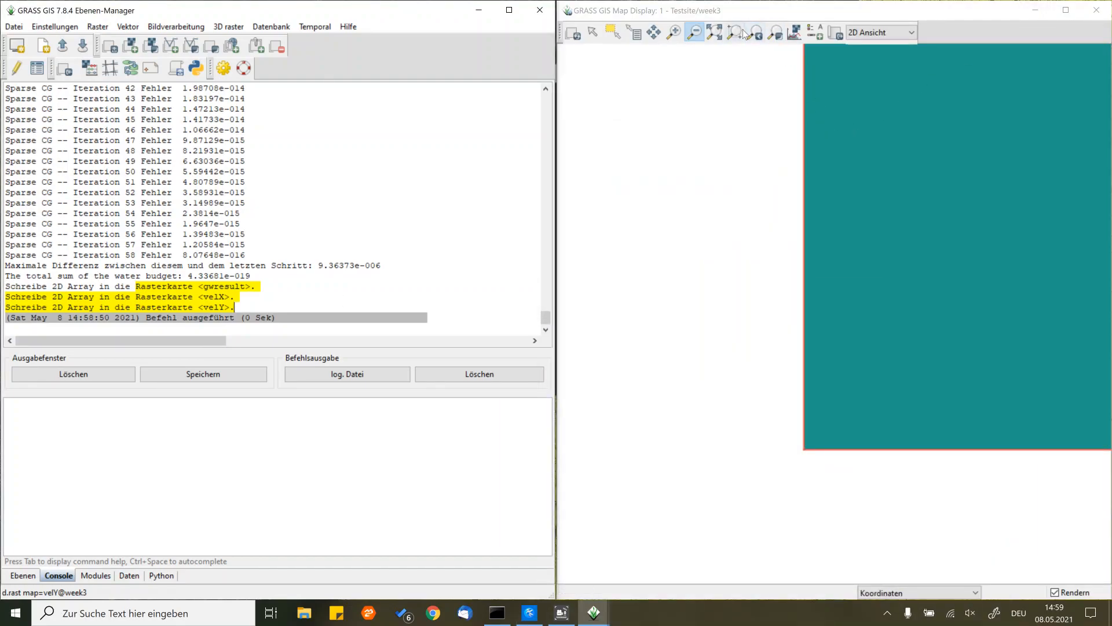
left_click(715, 32)
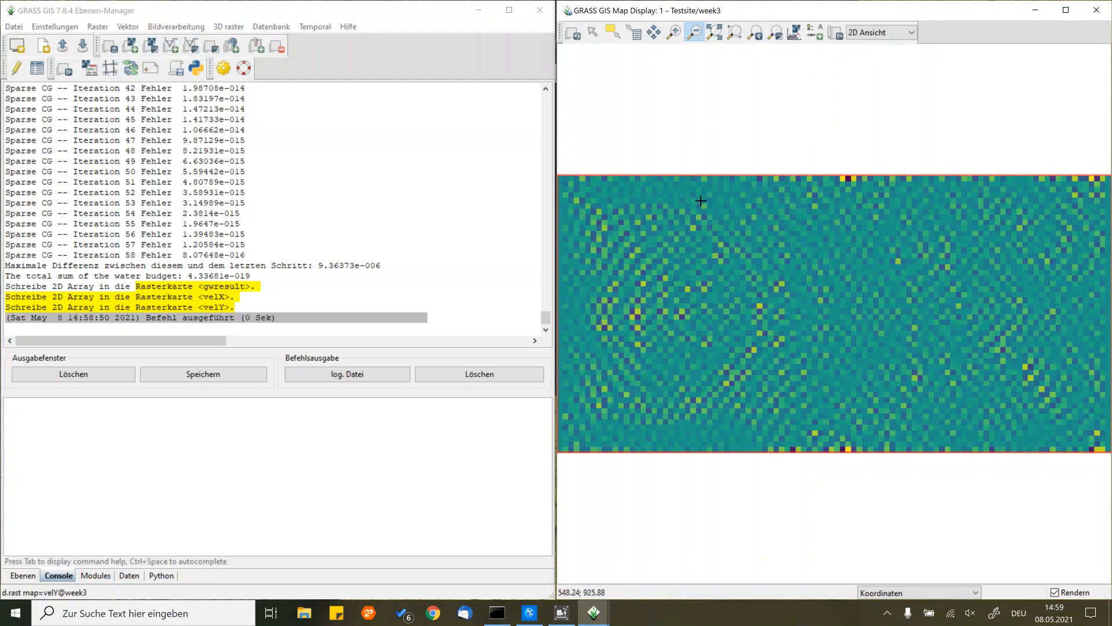
left_click(23, 576)
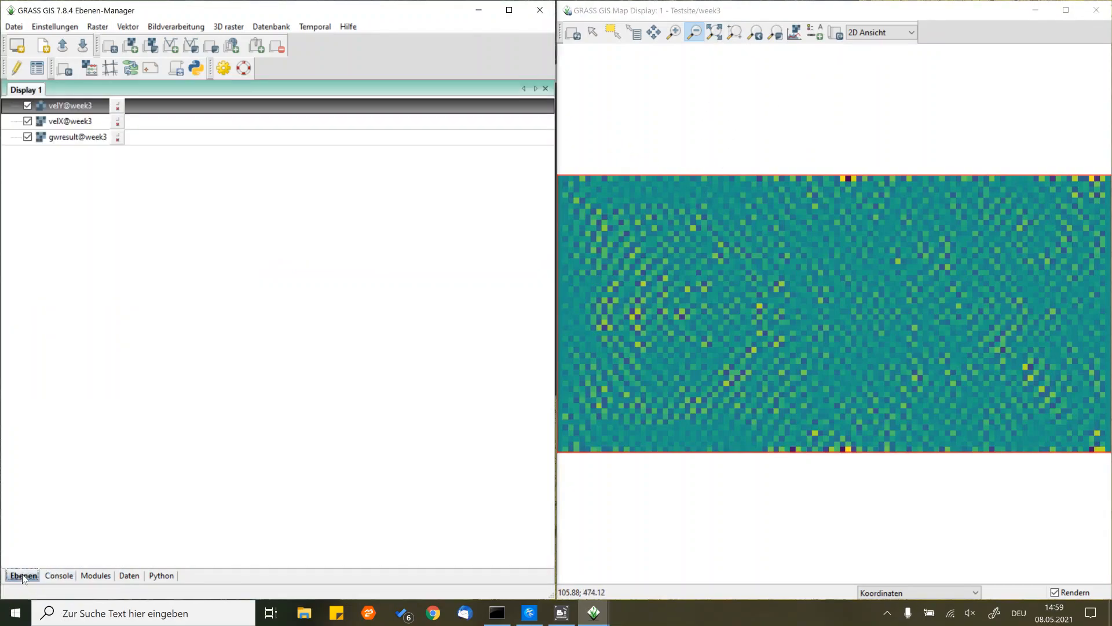
left_click(29, 122)
left_click(28, 137)
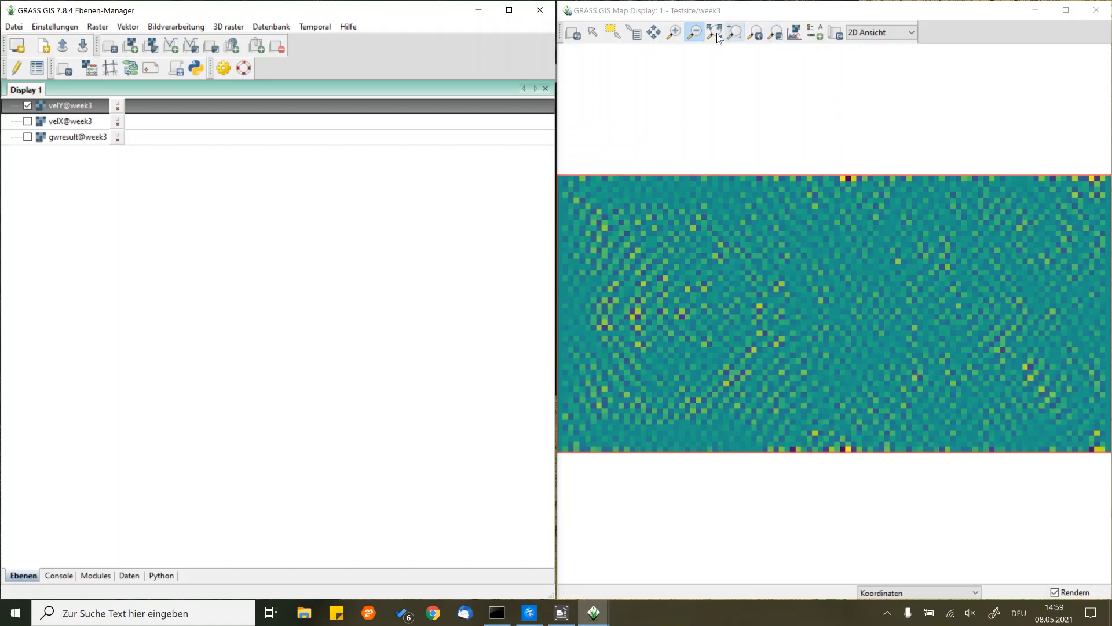
- Add a raster legend for velY@week3 to the map display, with free space around the map
left_click(694, 33)
left_click(835, 136)
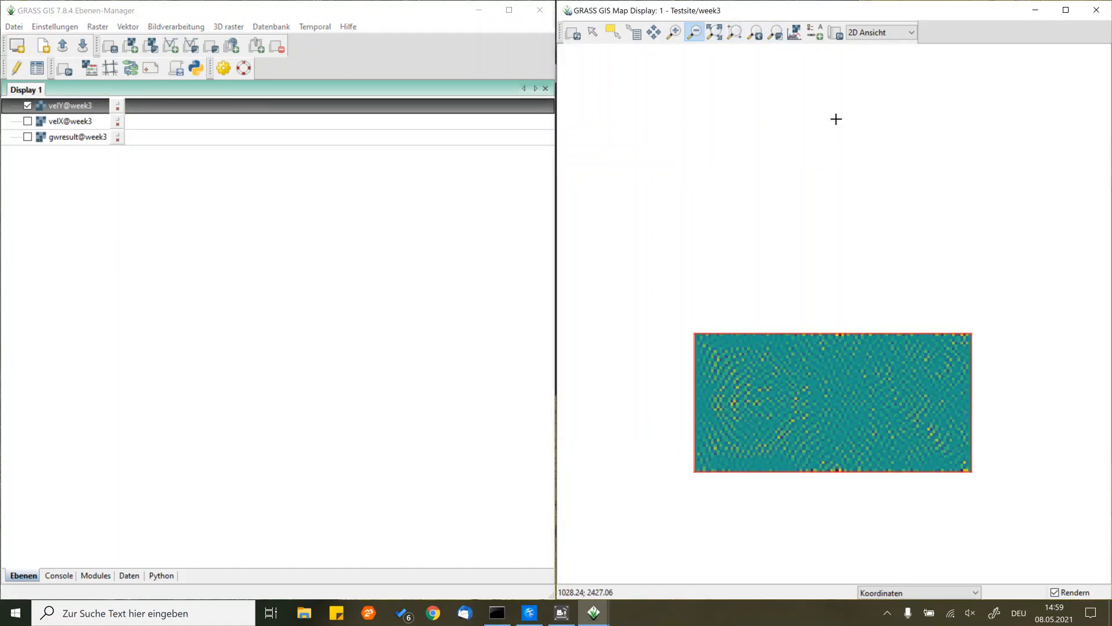
left_click(815, 30)
left_click(829, 39)
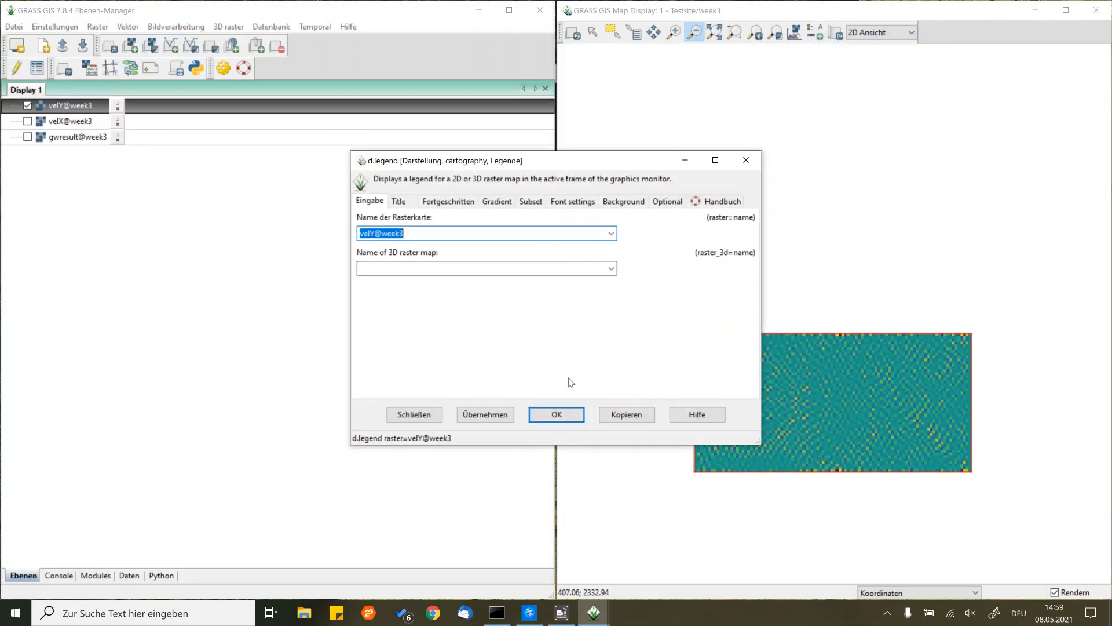
left_click(548, 417)
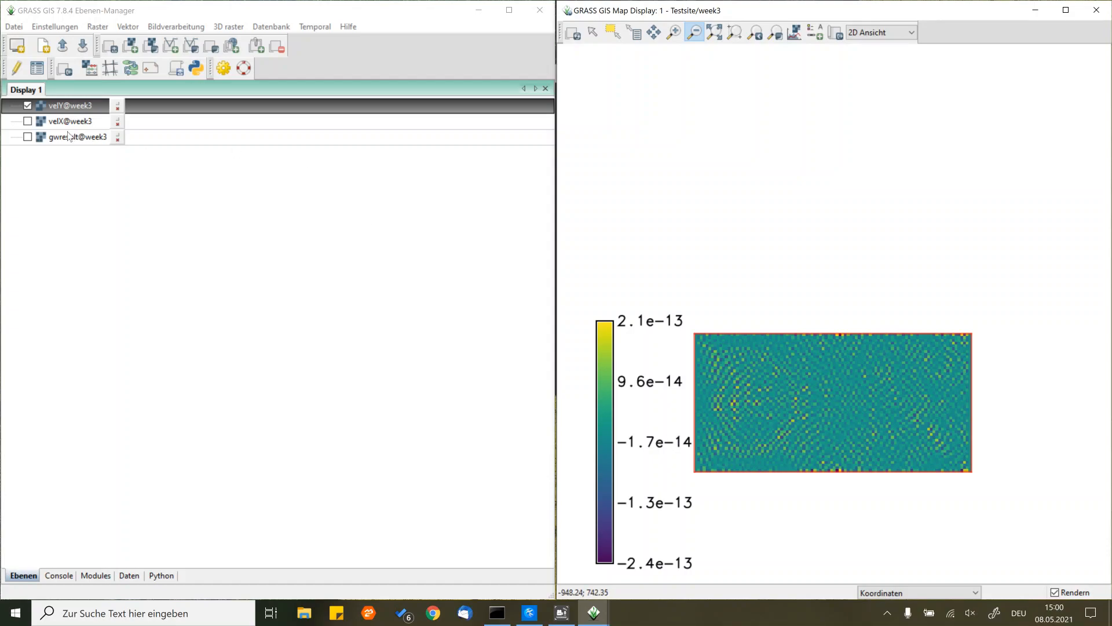
- Show gwresult instead of velY in the map display and remove the velY legend
left_click(29, 106)
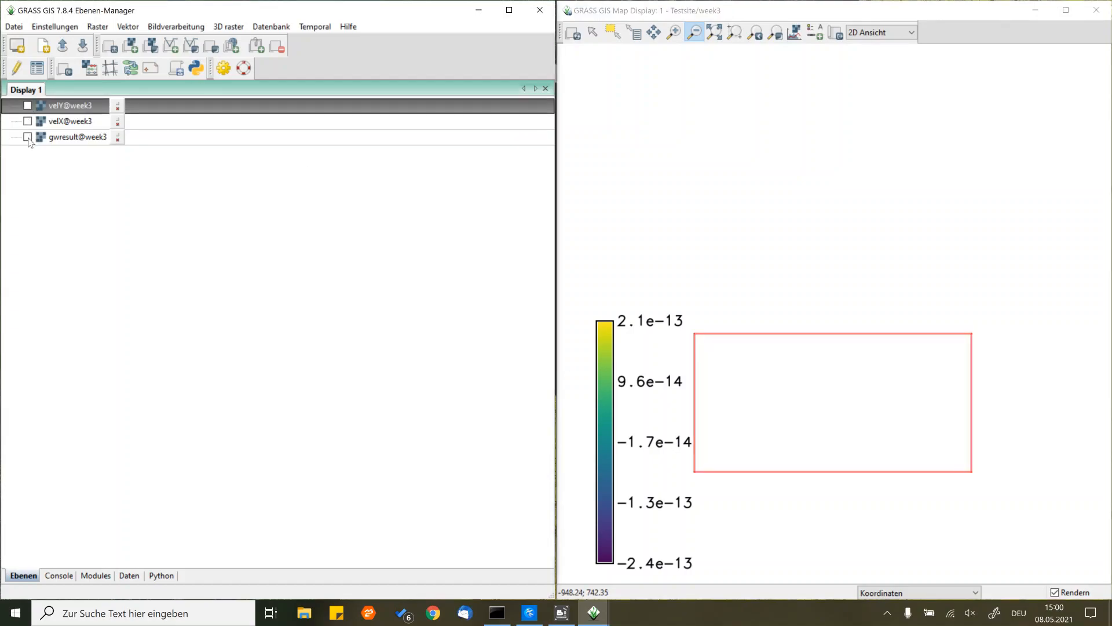
left_click(27, 137)
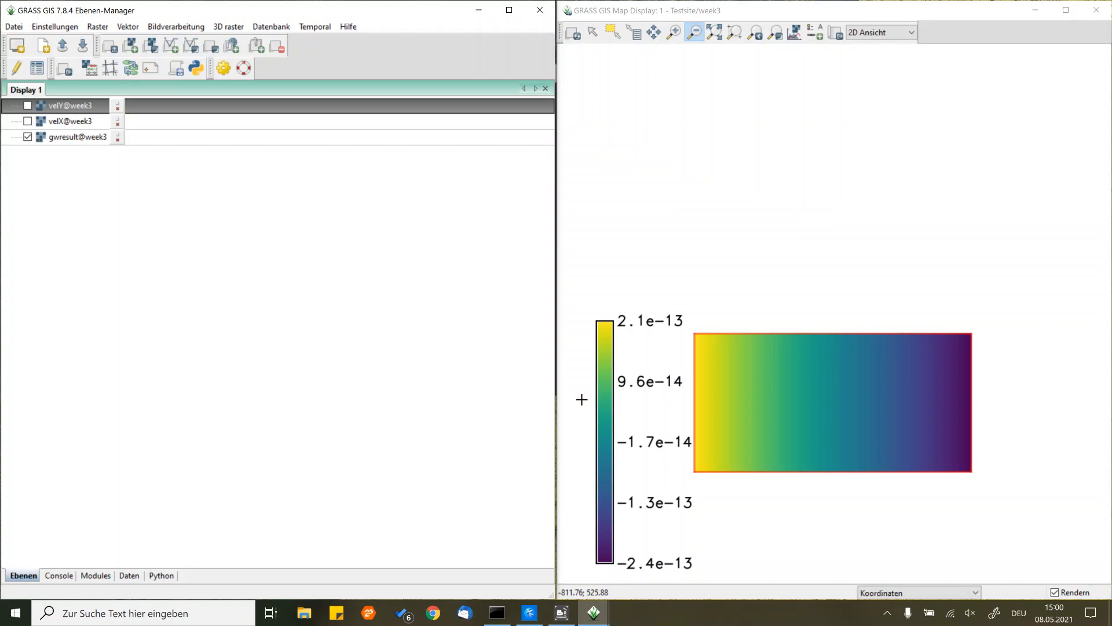
right_click(606, 436)
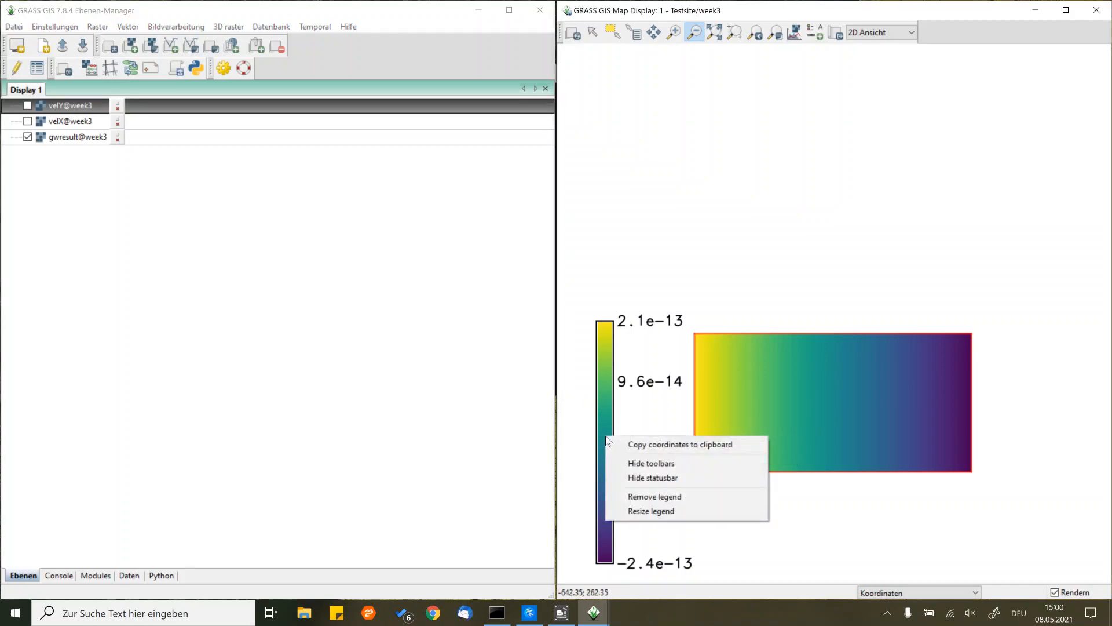
left_click(663, 497)
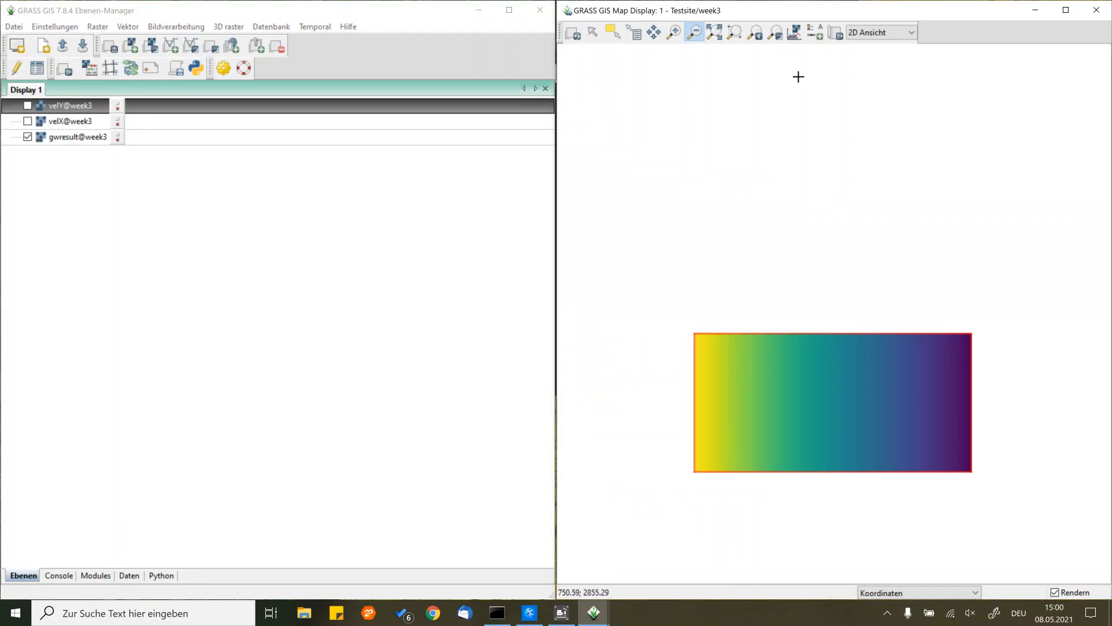
- Add a raster legend for gwresult@week3 to the map display
left_click(797, 35)
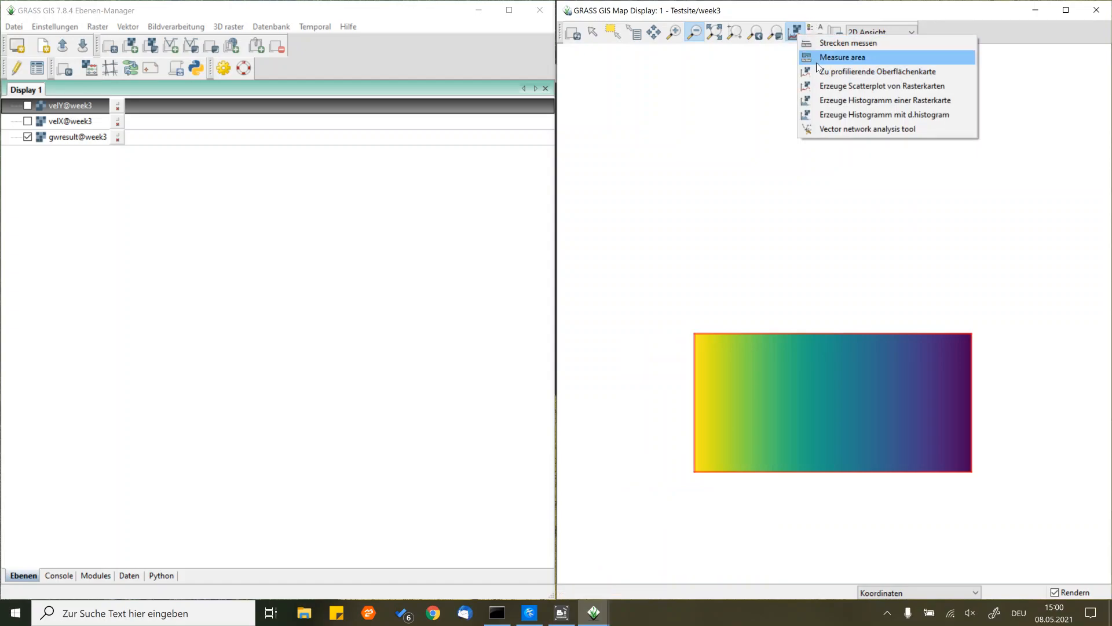
left_click(804, 15)
left_click(816, 31)
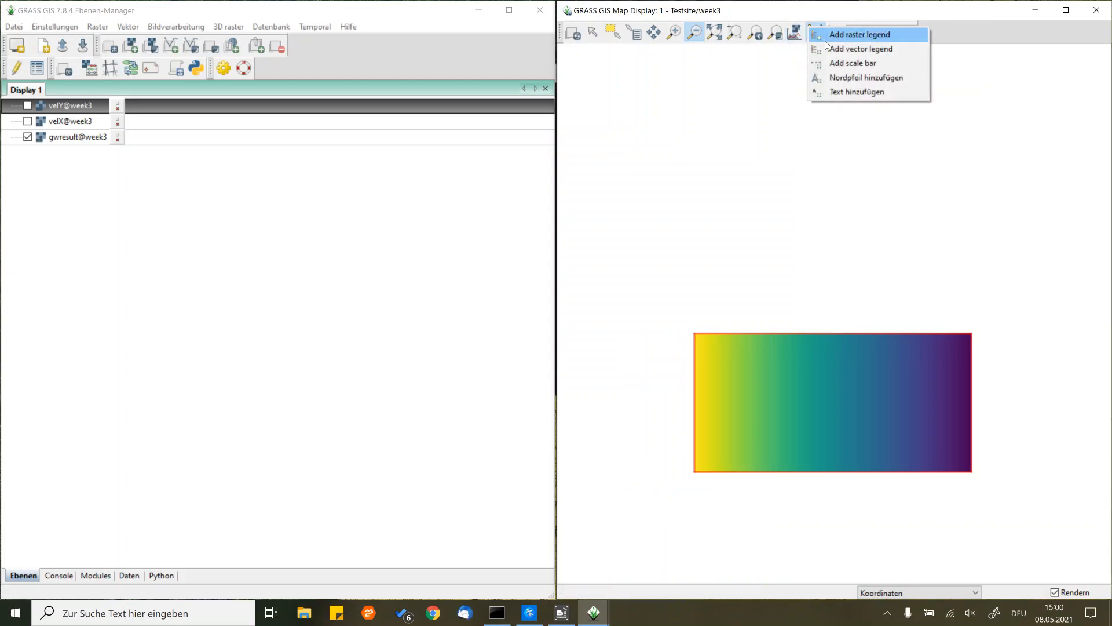
left_click(860, 35)
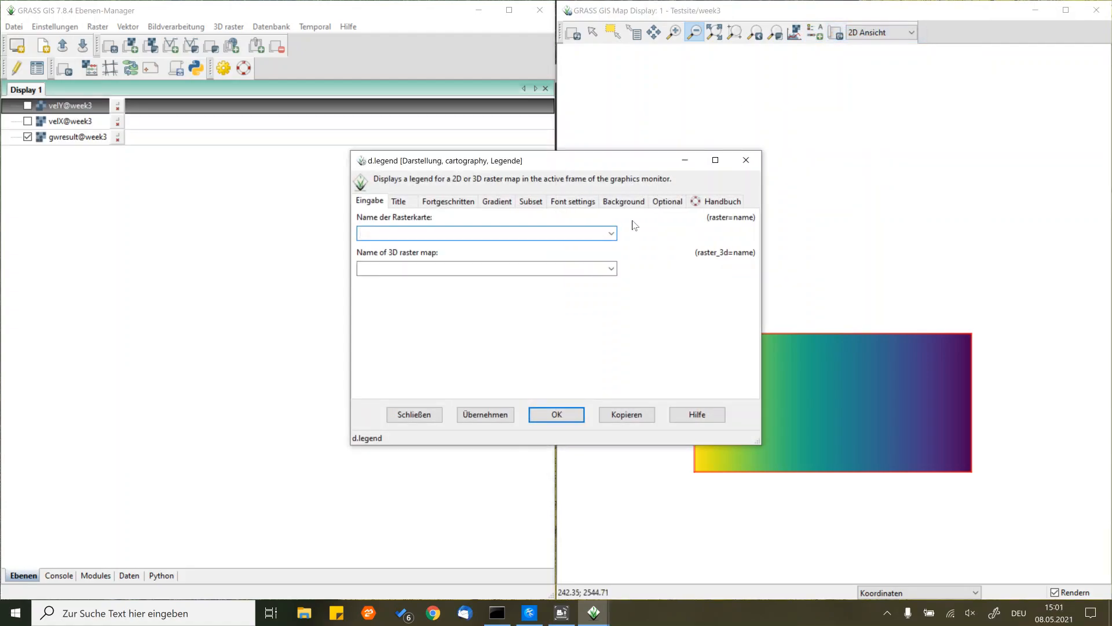
left_click(612, 234)
left_click(413, 264)
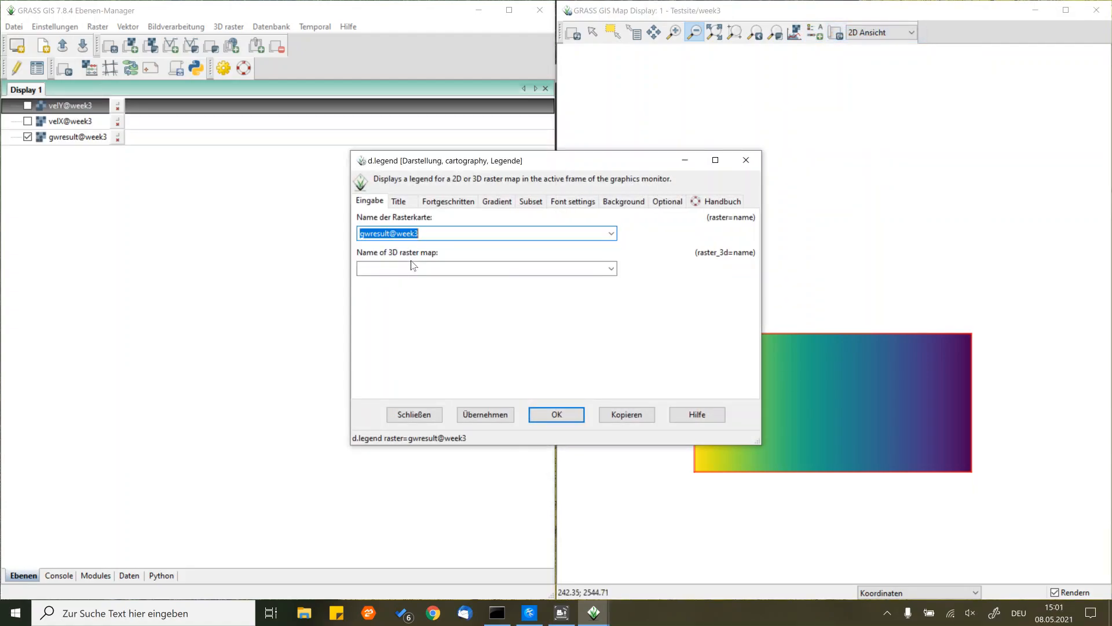
left_click(557, 414)
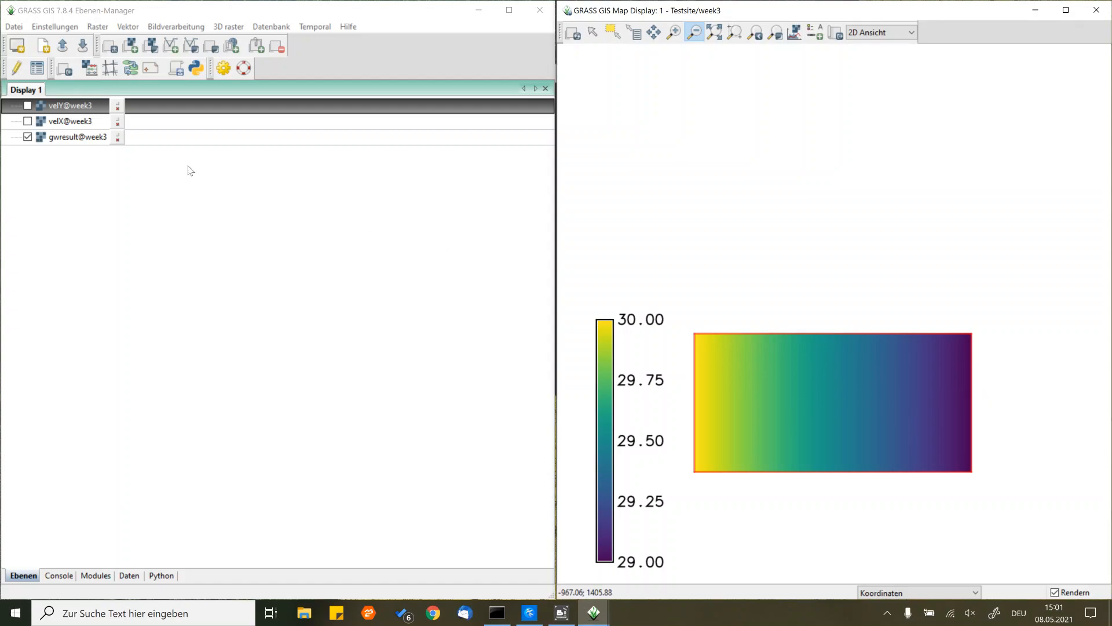
- Show velX instead of gwresult in the map display and remove the gwresult legend
left_click(27, 137)
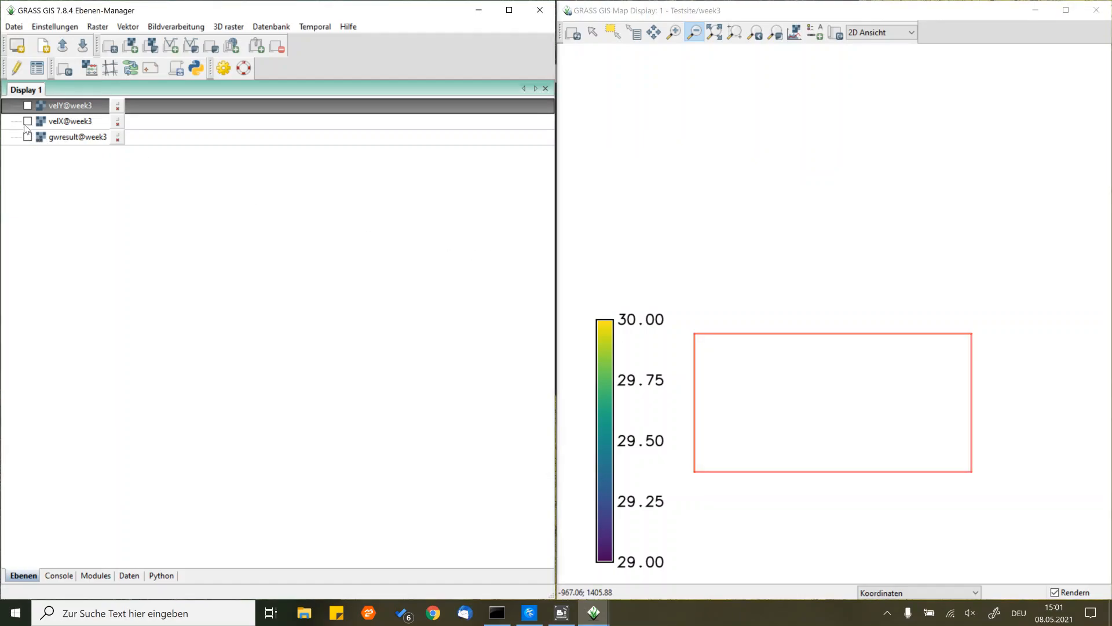
left_click(27, 121)
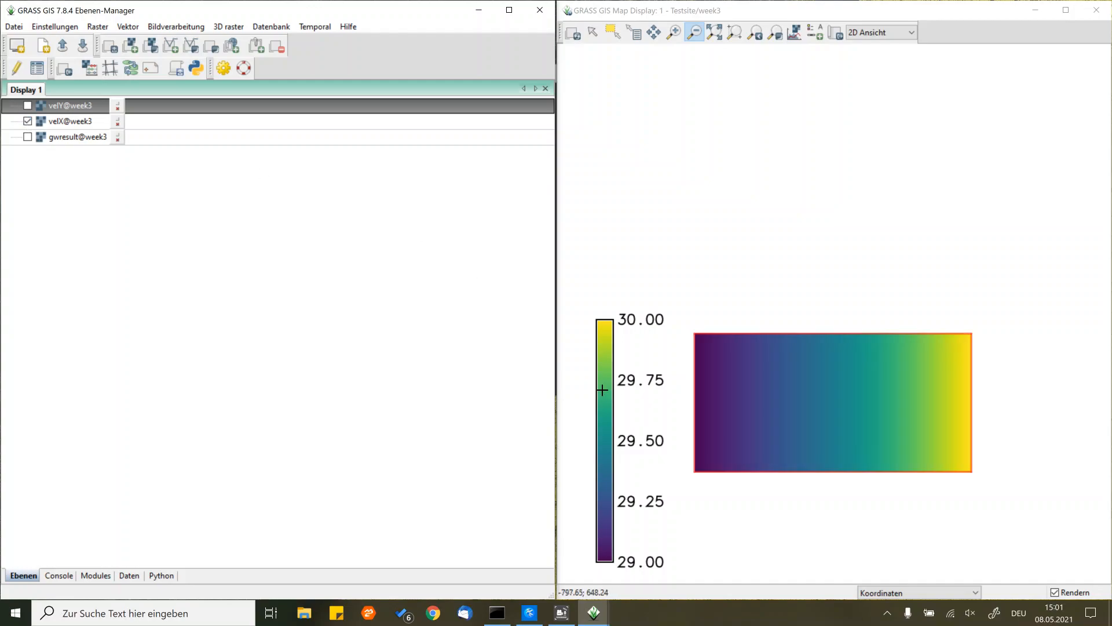
right_click(608, 411)
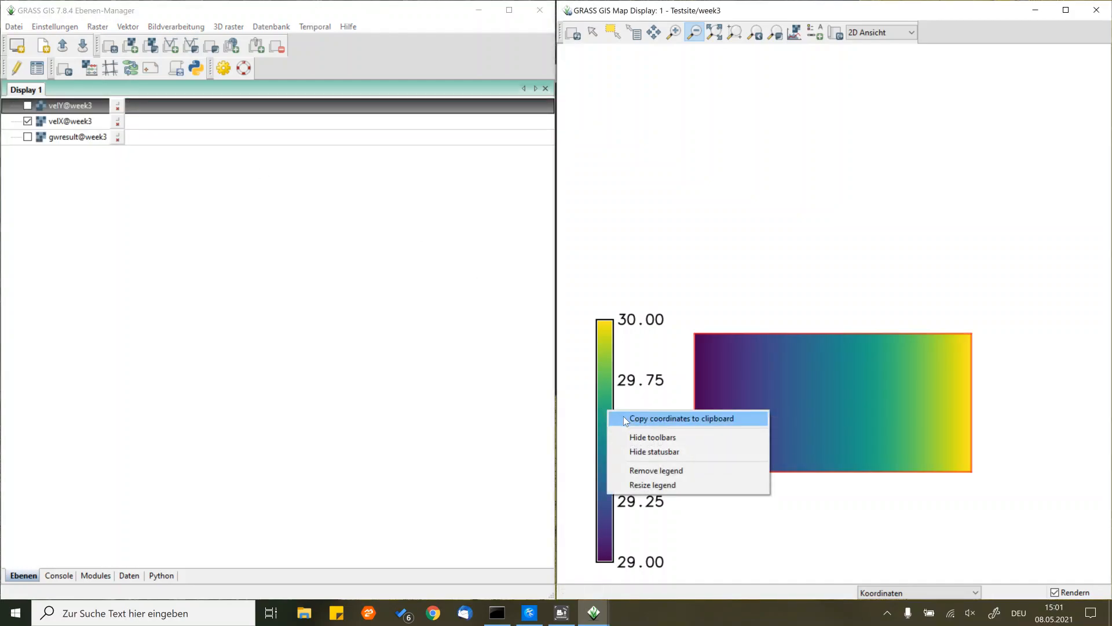
left_click(643, 470)
- Add a raster legend for velX@week3 to the map display
left_click(815, 36)
left_click(830, 43)
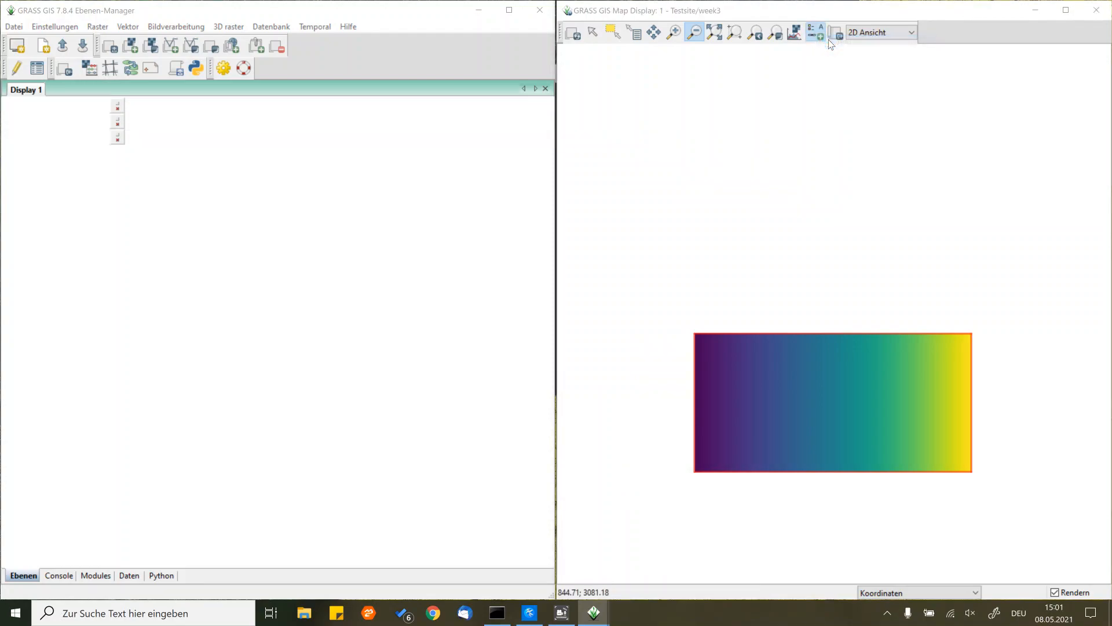
left_click(611, 233)
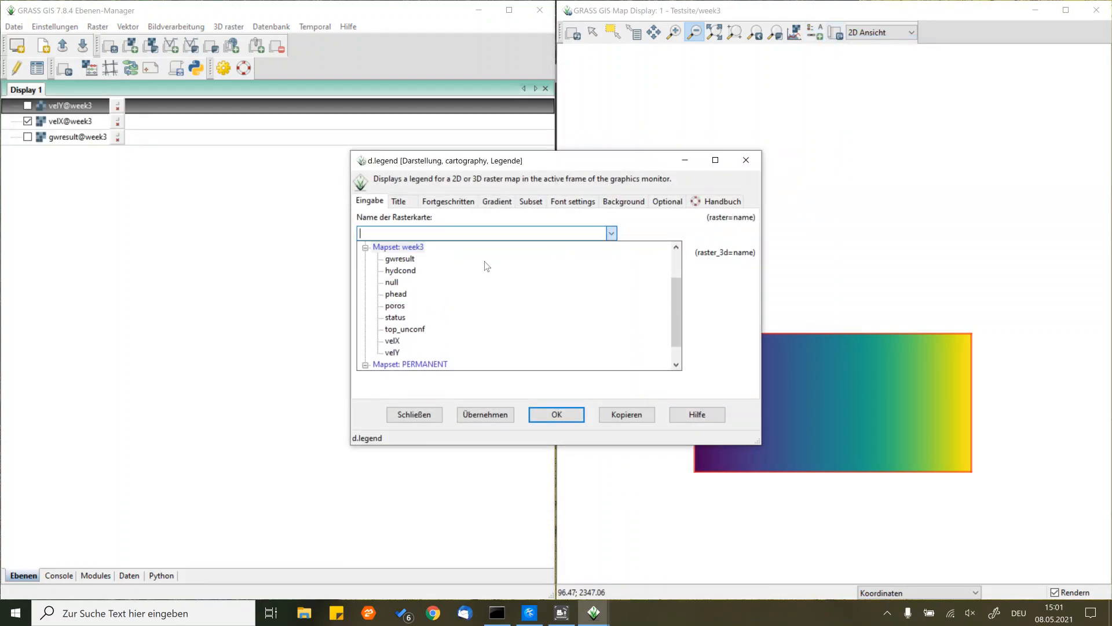
left_click(394, 342)
left_click(539, 415)
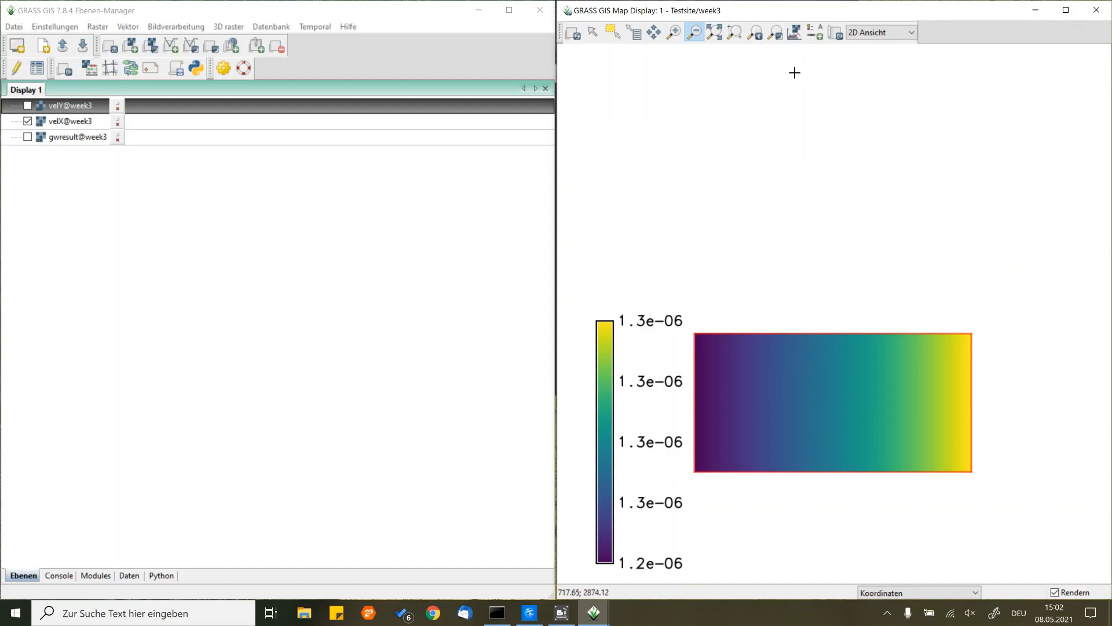
- Plot a surface profile of velX@week3 along a horizontal line through the middle of the raster, extending past both side edges
left_click(796, 36)
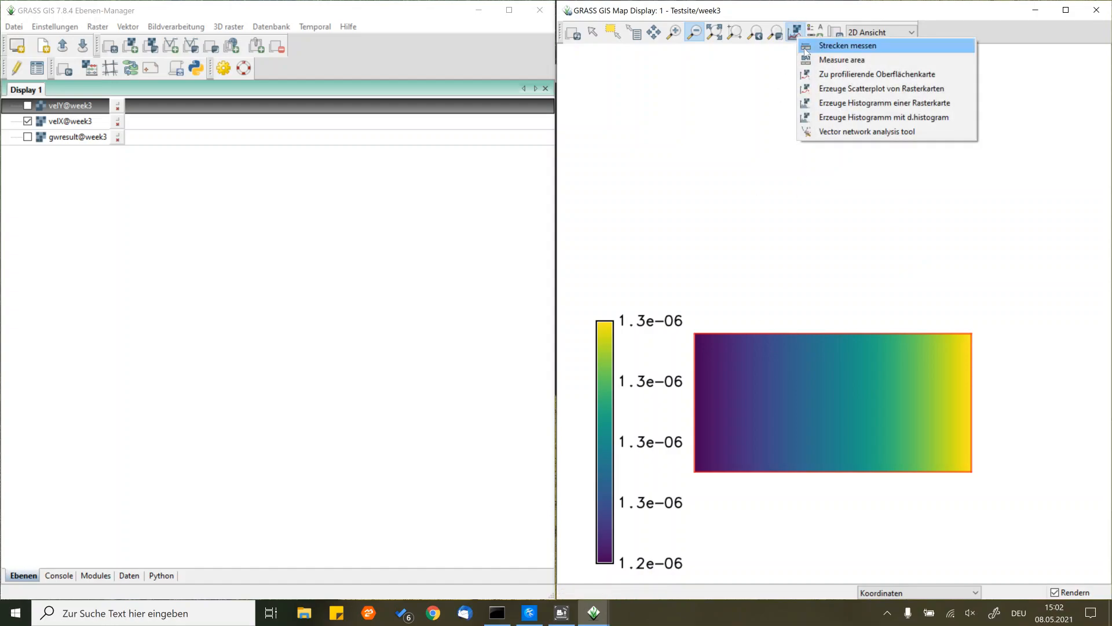
left_click(823, 74)
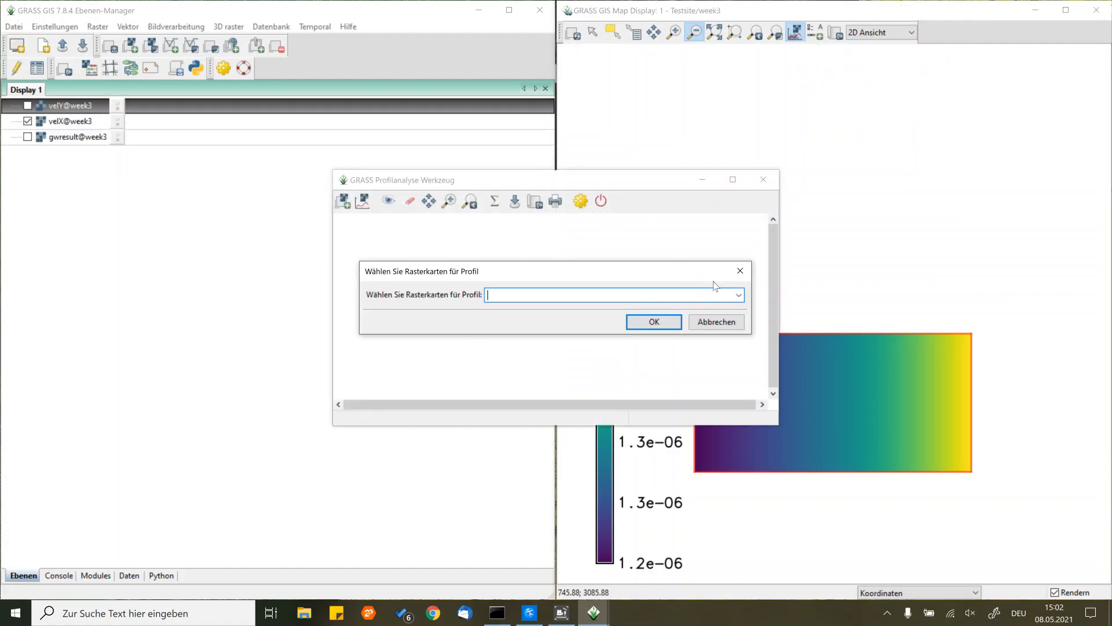
left_click(738, 295)
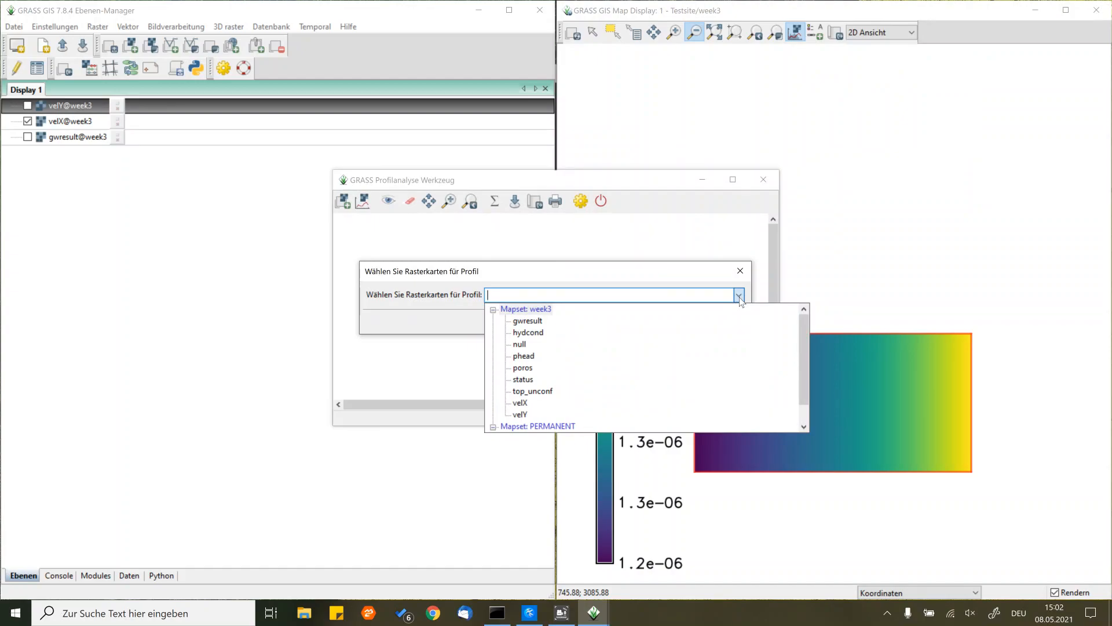
left_click(522, 402)
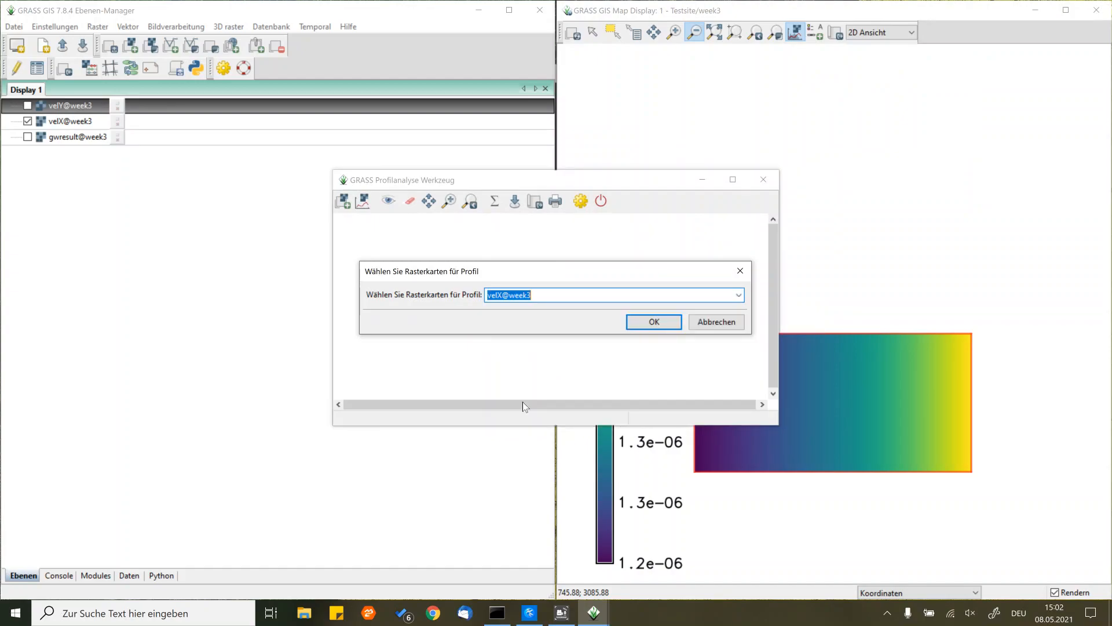
left_click(639, 322)
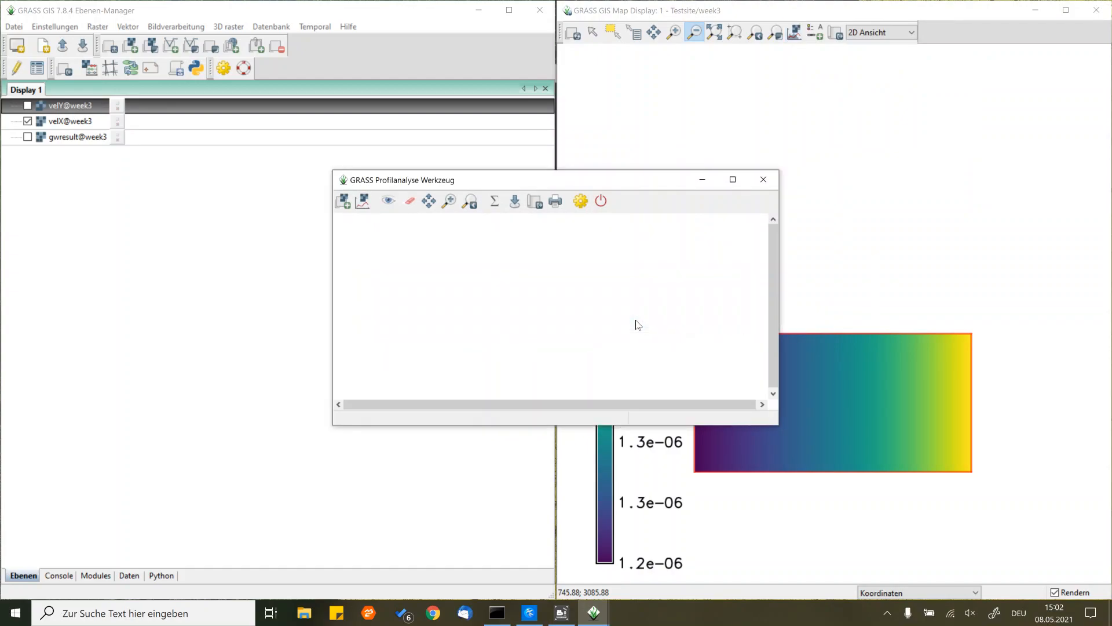
left_click(362, 202)
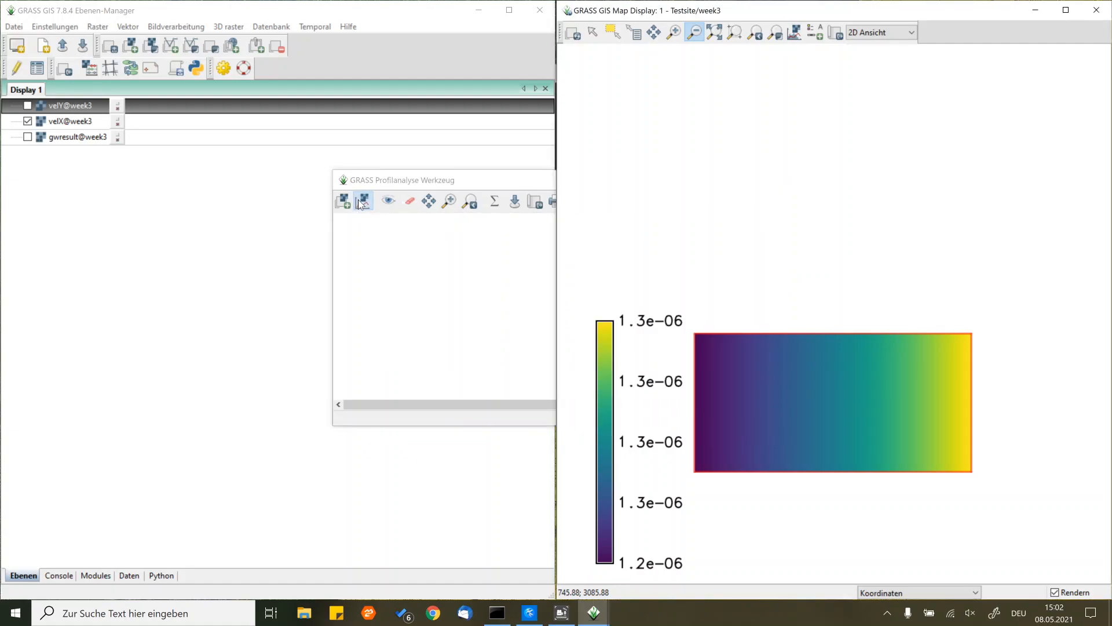
left_click(679, 403)
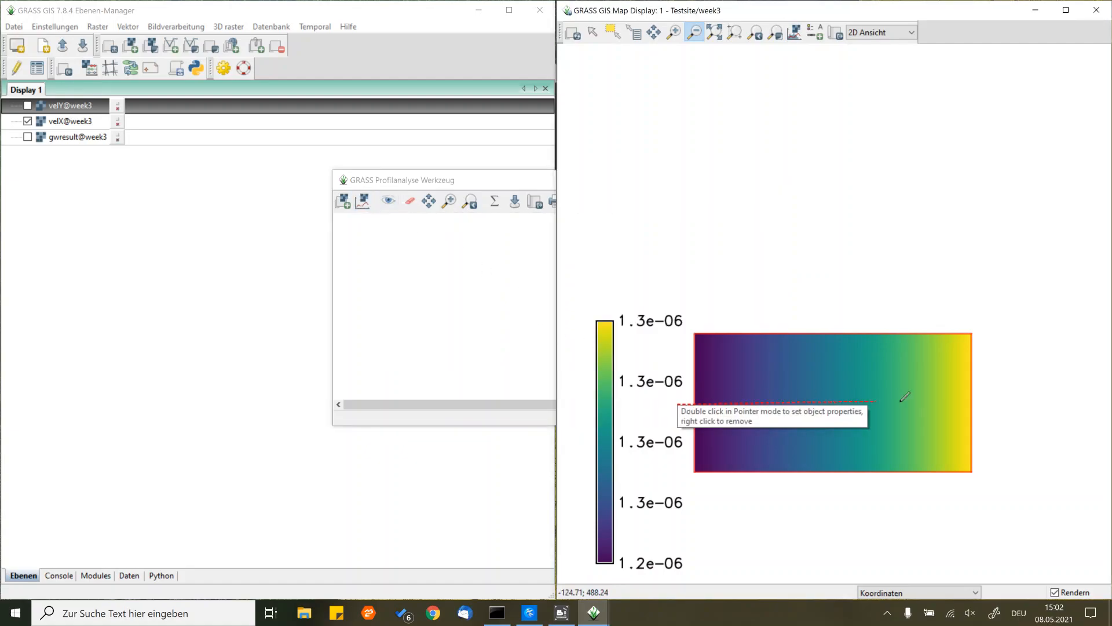
double_click(1000, 402)
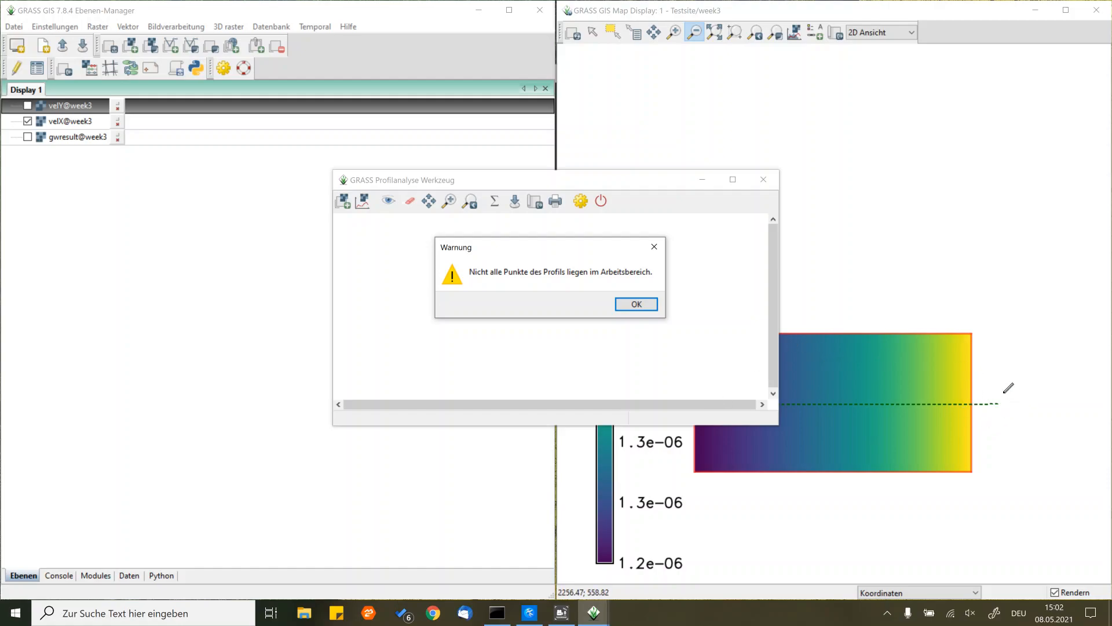
left_click(637, 305)
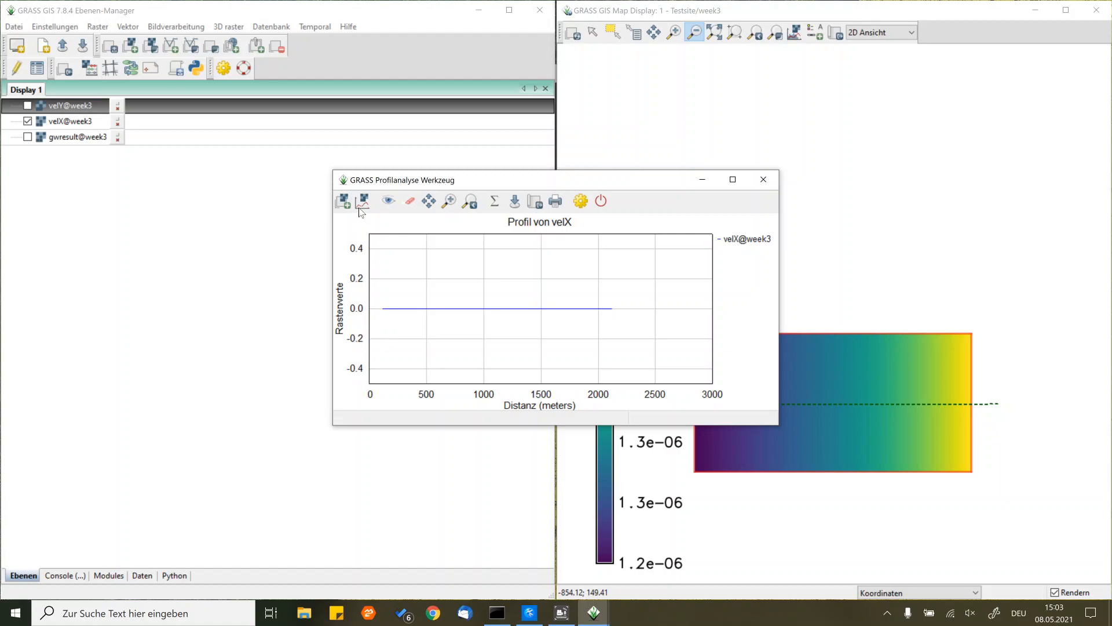
- Examine the statistics of the velX profile and close the profile analysis tool
left_click(496, 208)
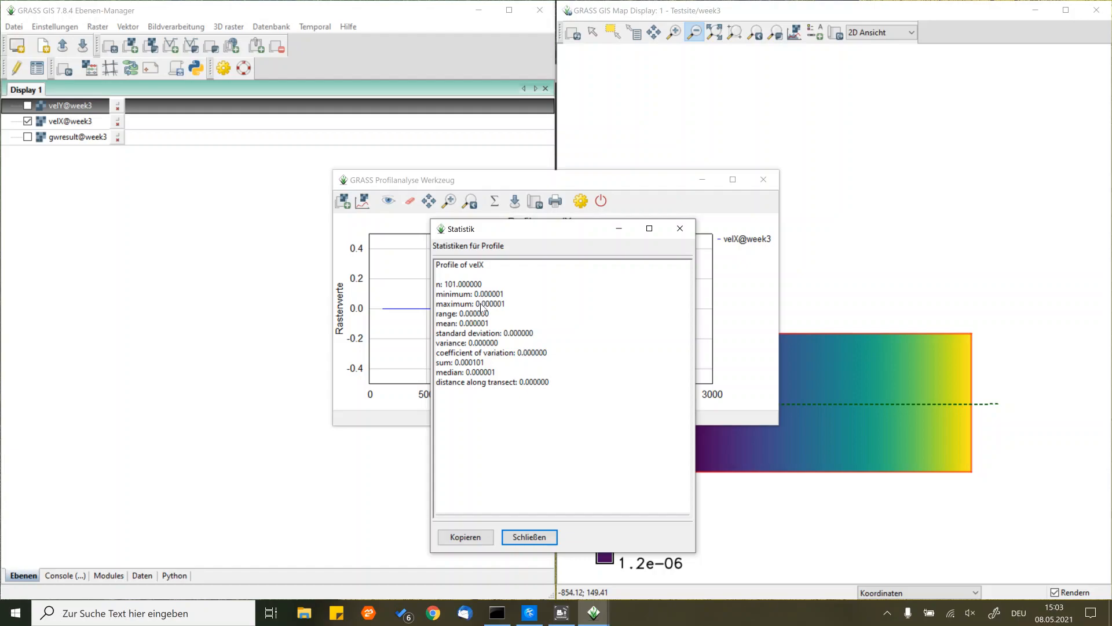
left_click(531, 536)
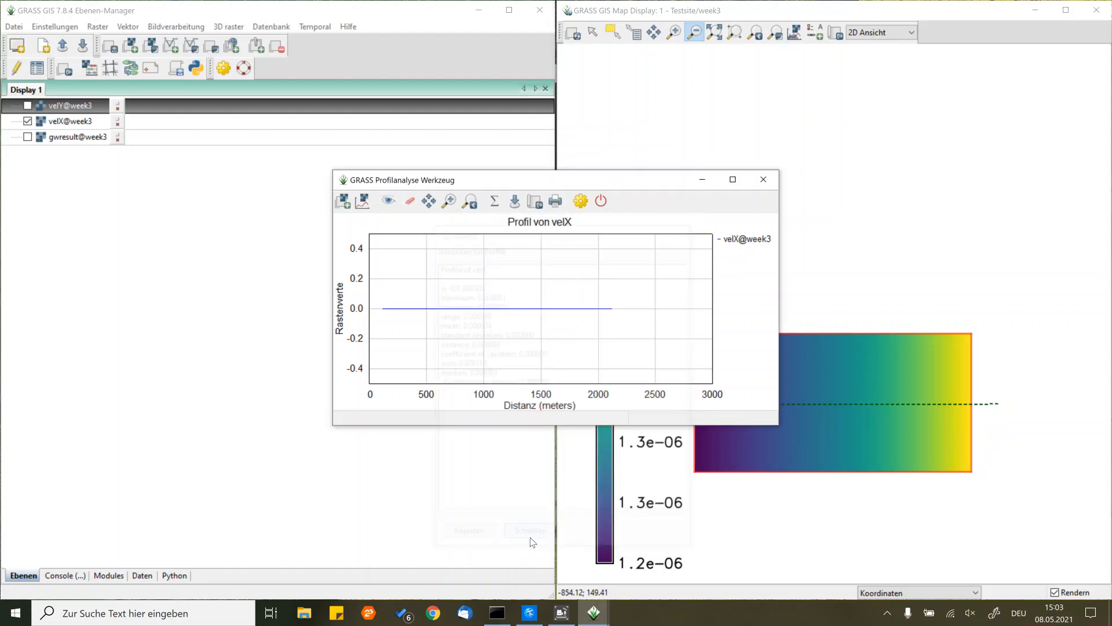
left_click(764, 179)
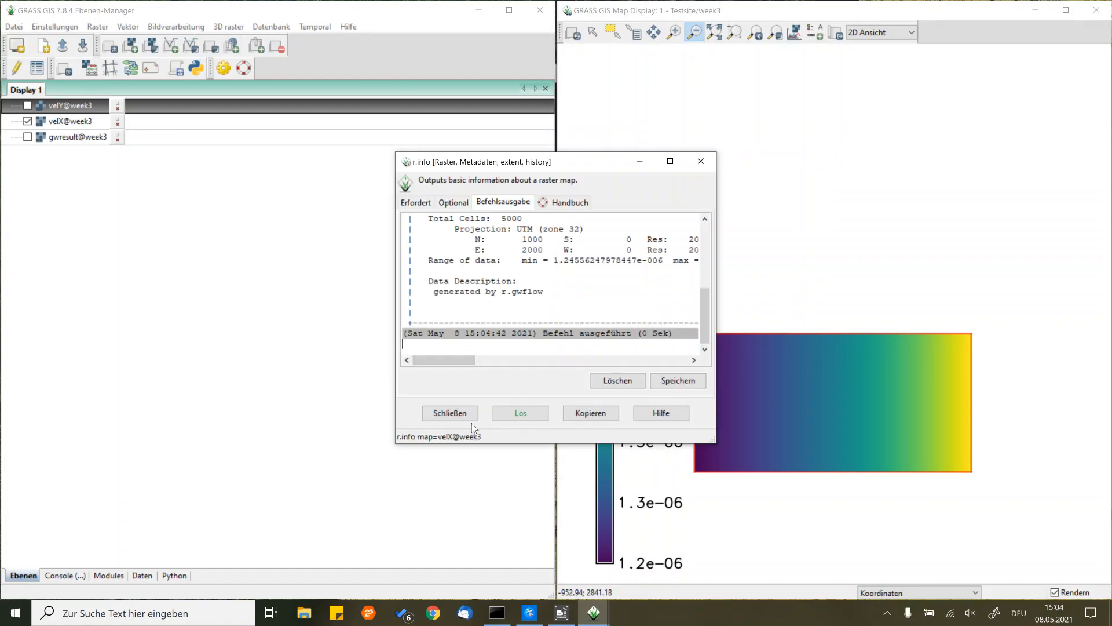
left_click(462, 415)
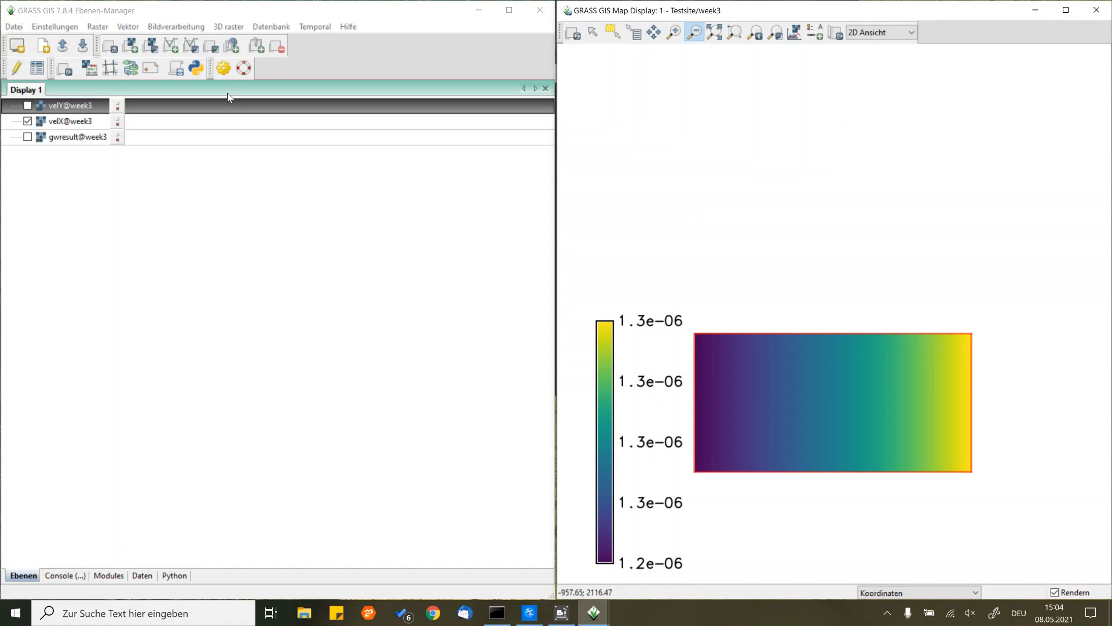
- Run r.info on velX@week3 to output its basic raster metadata
left_click(97, 26)
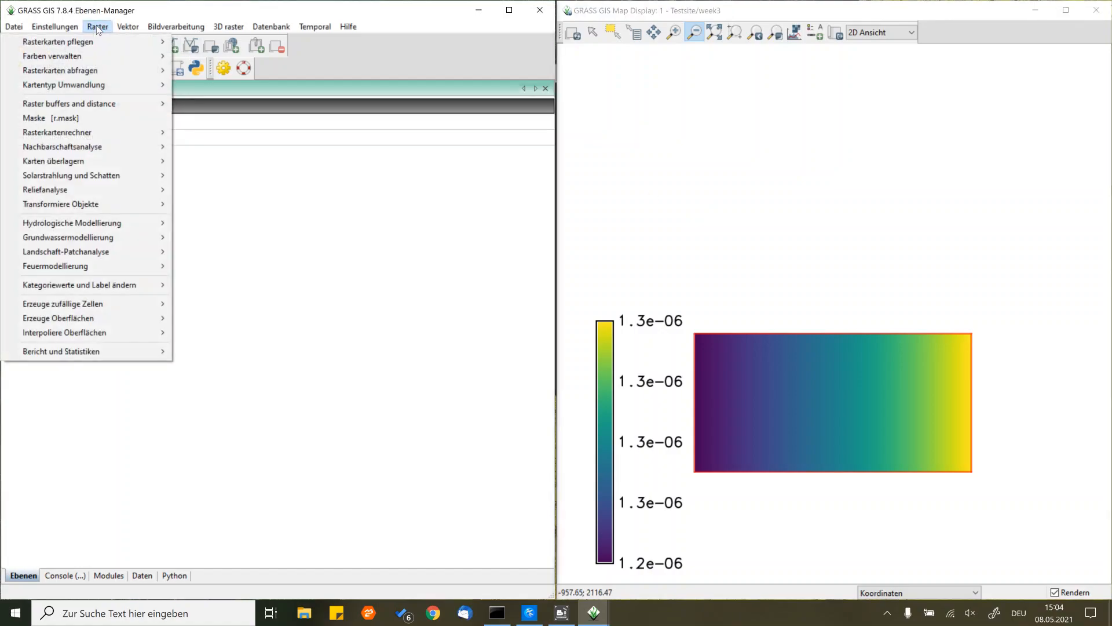
mouse_move(116, 350)
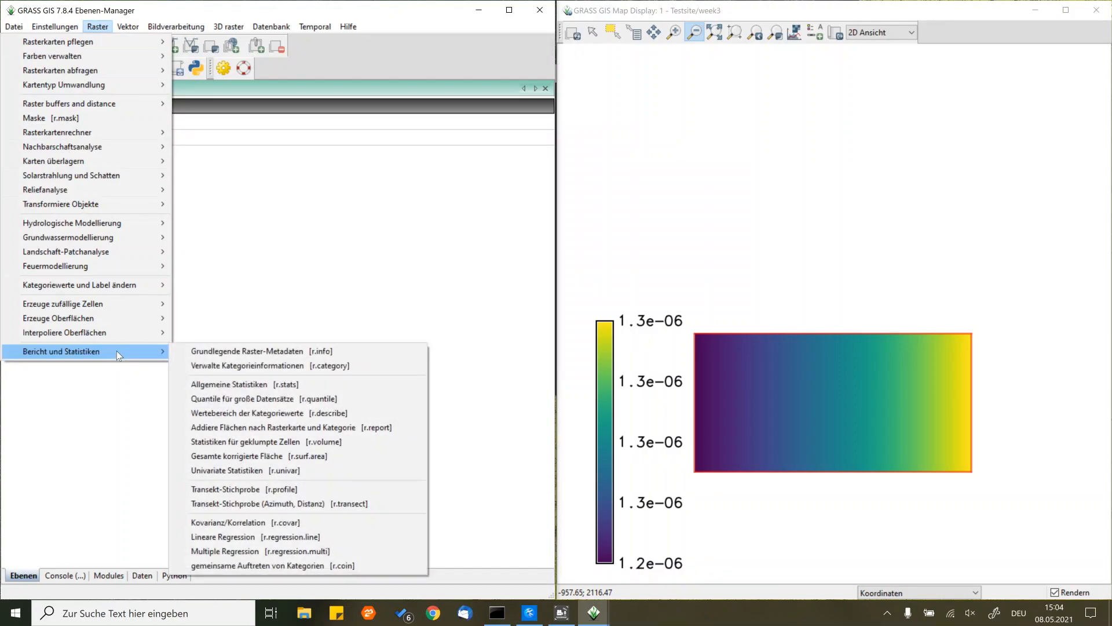
left_click(213, 352)
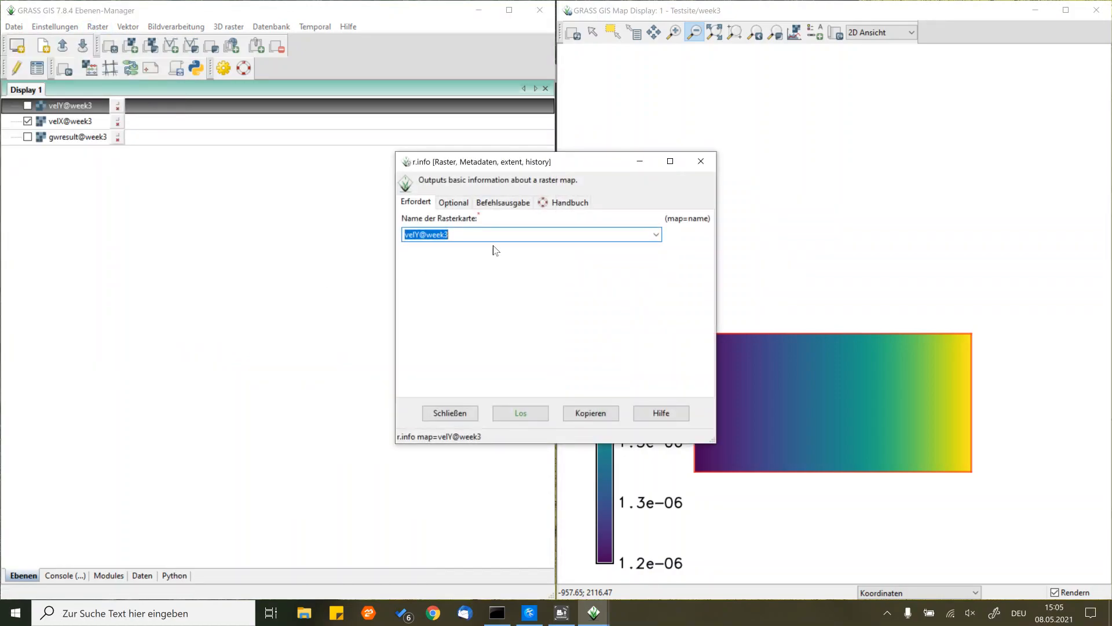
left_click(655, 235)
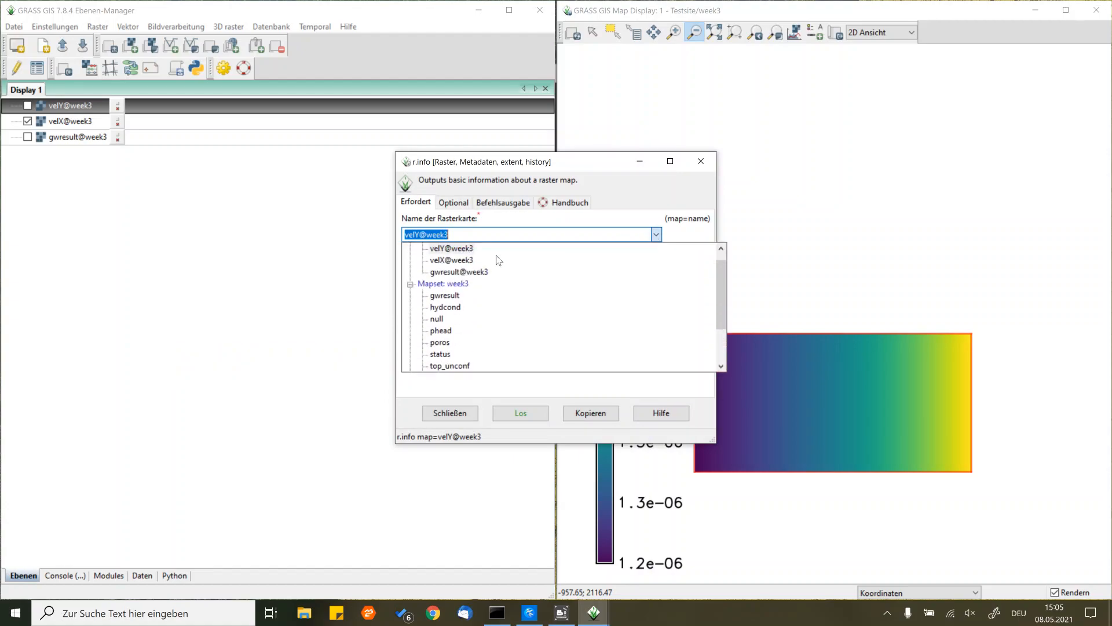
left_click(465, 259)
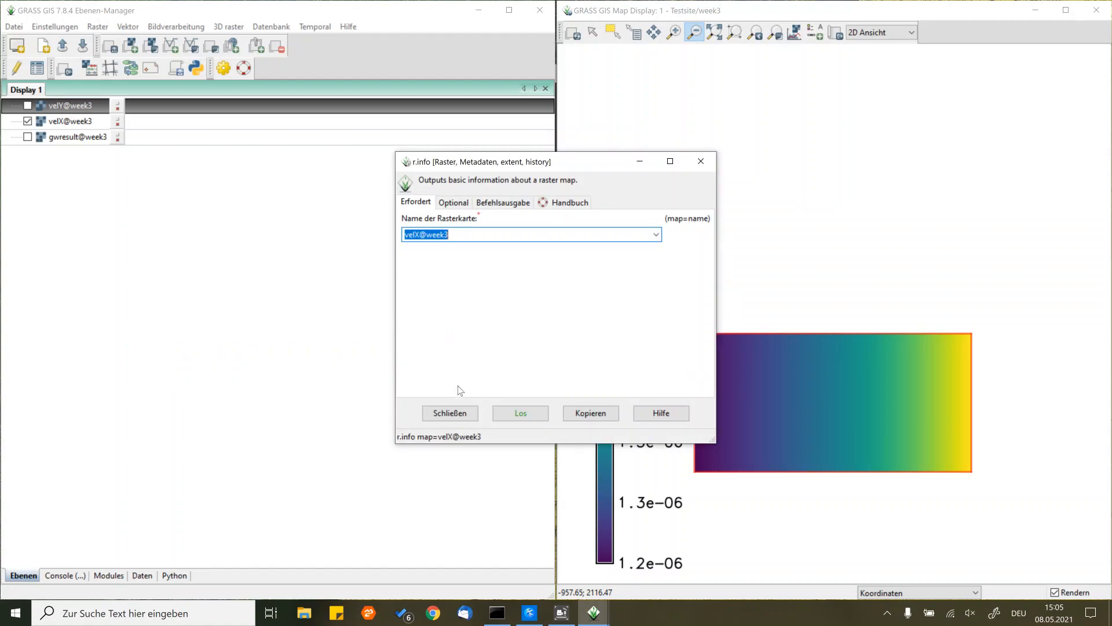
left_click(511, 413)
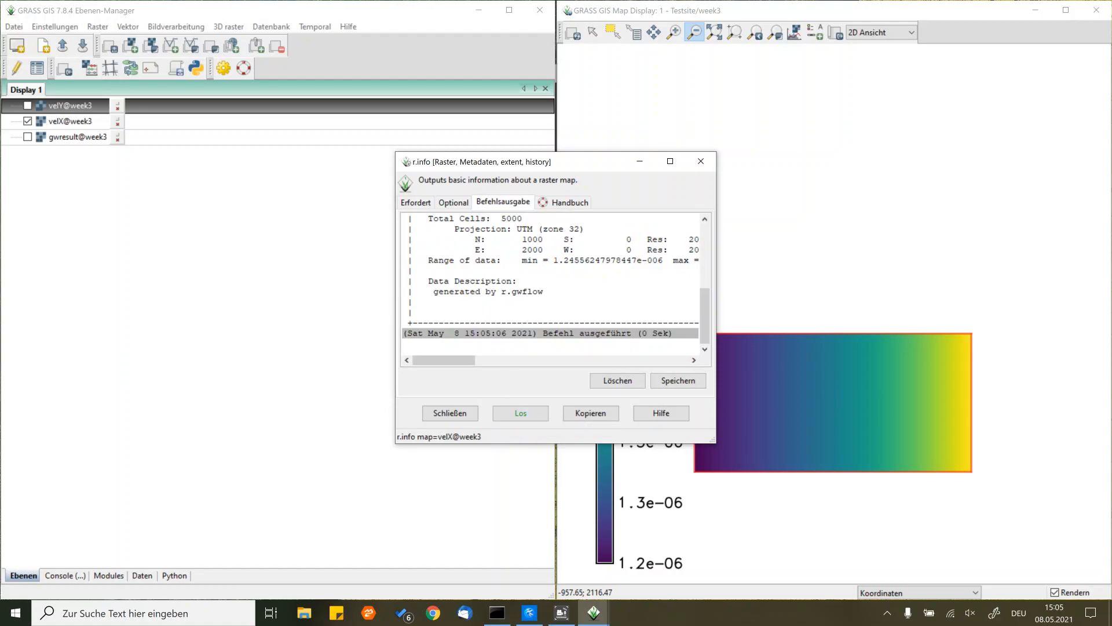
- Examine the minimum and maximum of the velX data range in the r.info output and close the dialog
left_click_drag(462, 361, 492, 361)
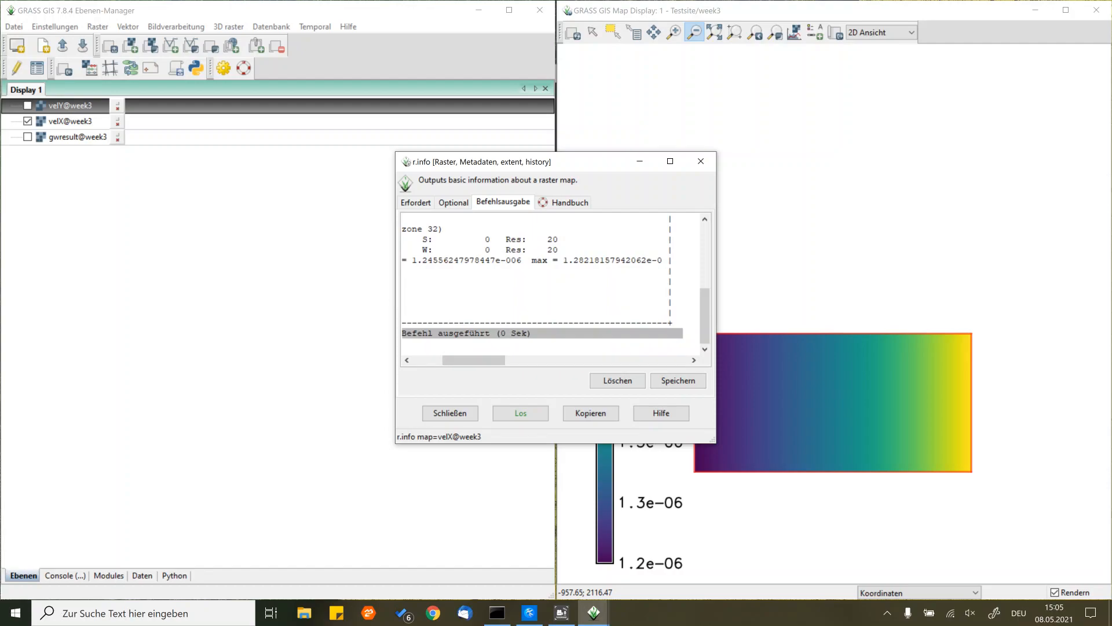
left_click_drag(657, 260, 673, 260)
left_click(500, 260)
left_click_drag(446, 360, 416, 362)
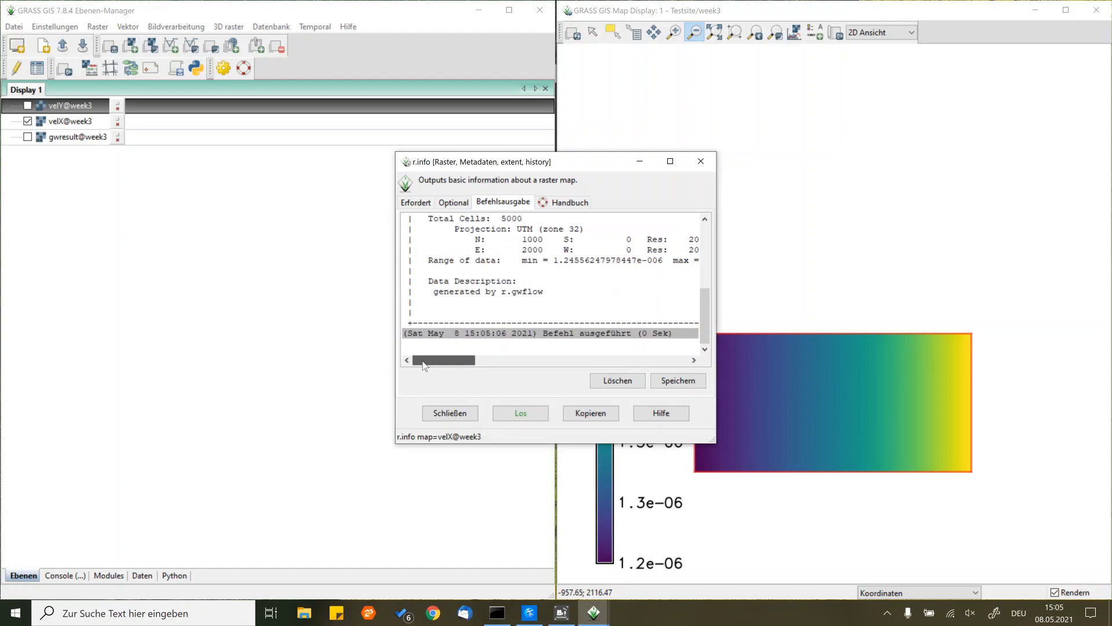
scroll(550, 284, "up", 1)
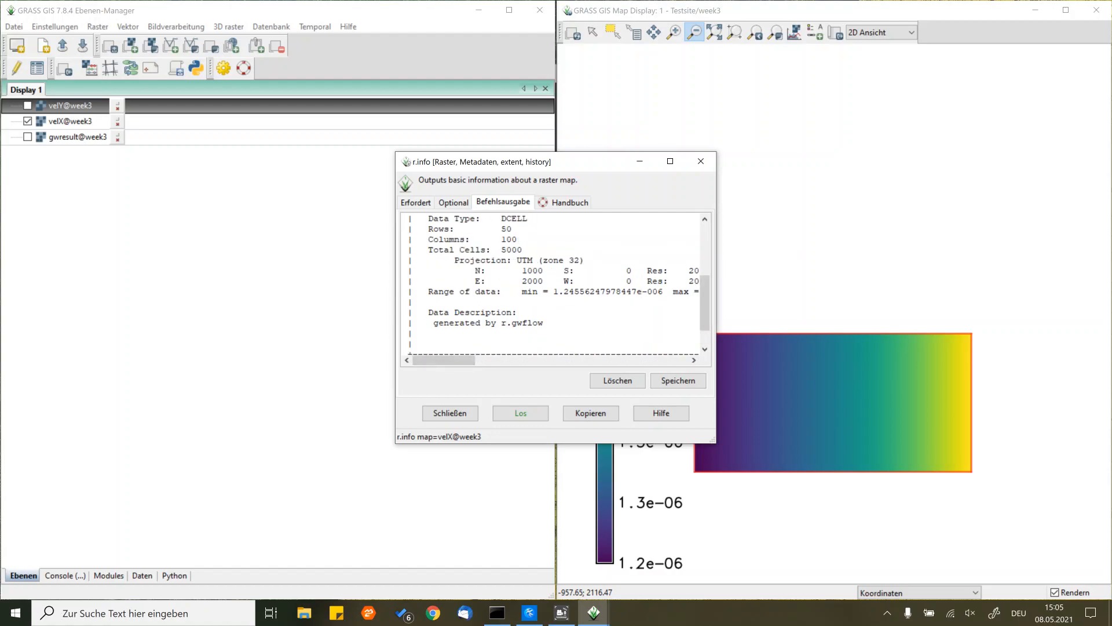
left_click(449, 412)
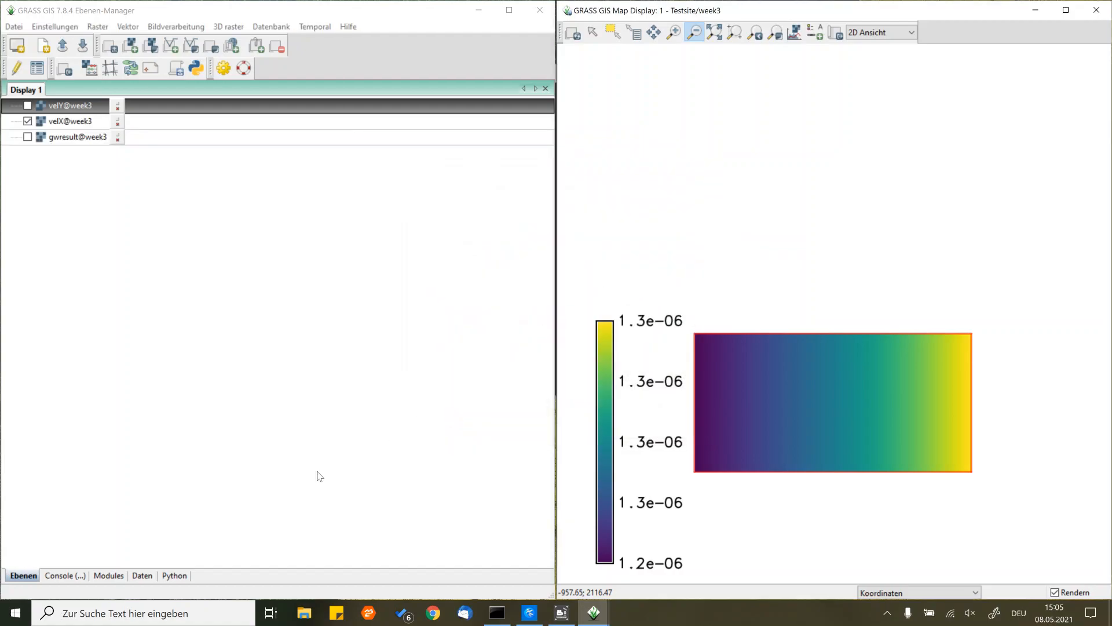
- Recall the last r.gwflow command in the console, set phead=gwresult so the previous result becomes the starting head, and run it with overwrite
left_click(75, 575)
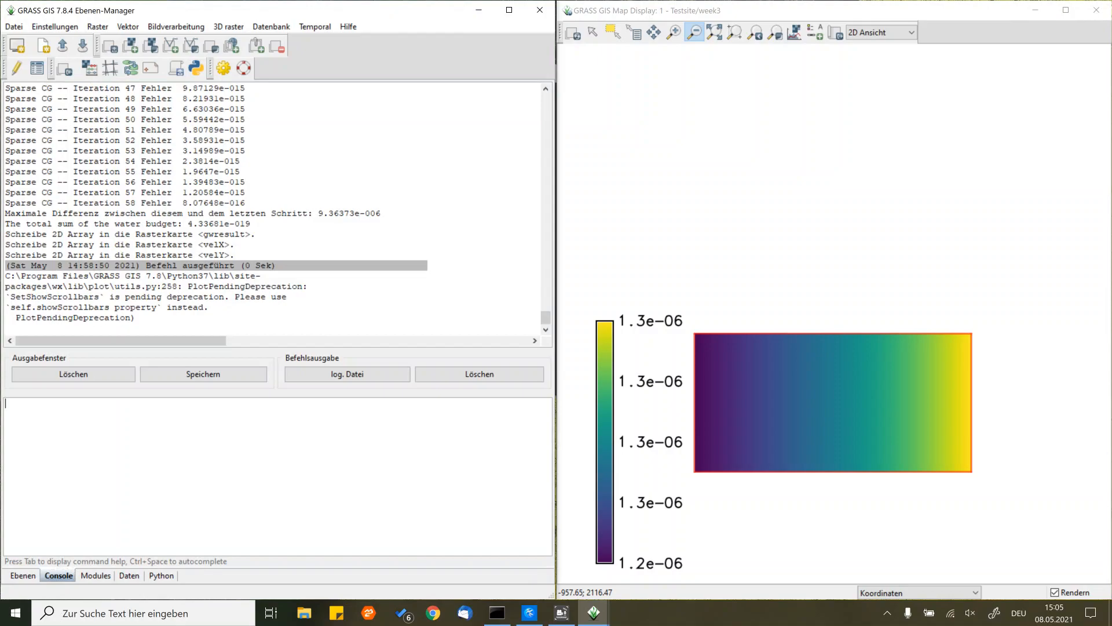
key("Up")
key("Up")
key("Up")
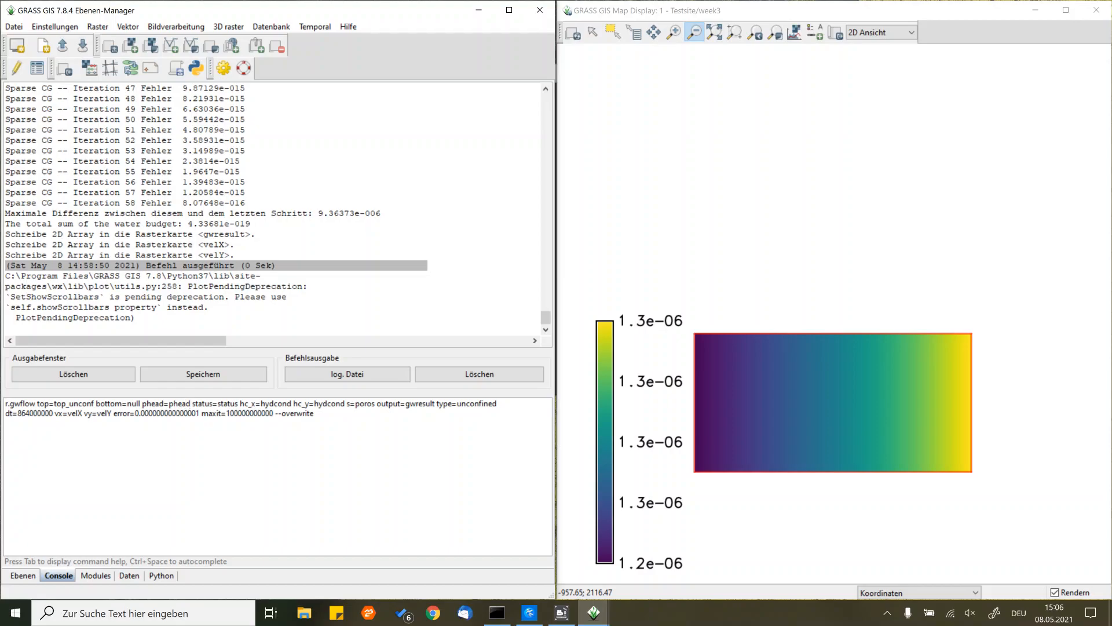
key("BackSpace")
key("BackSpace")
key("BackSpace")
key("BackSpace")
key("BackSpace")
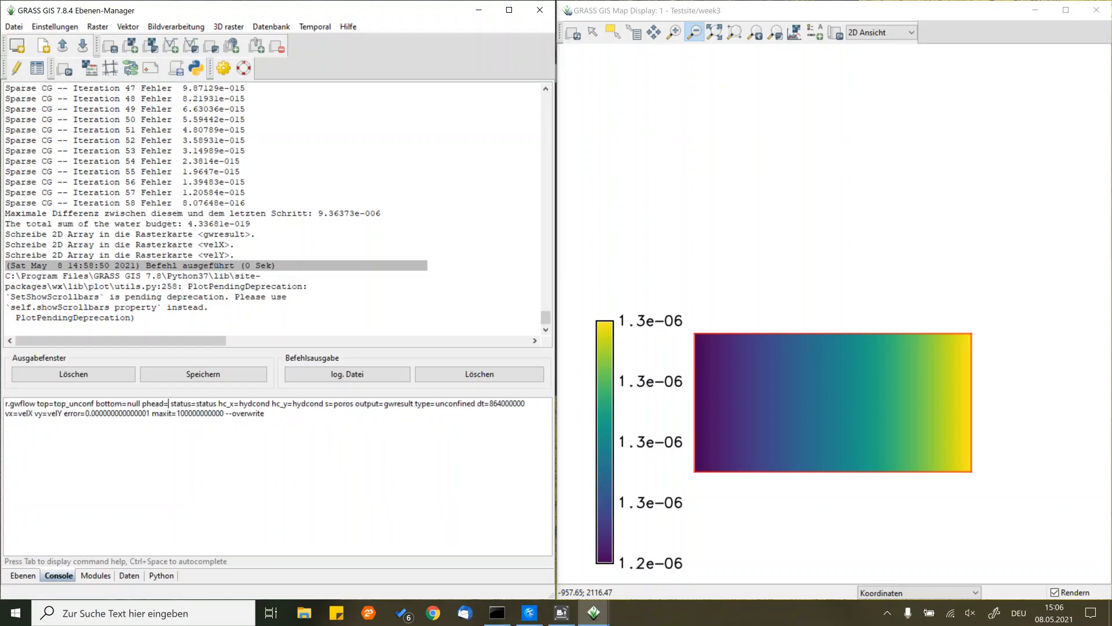
type("gwres")
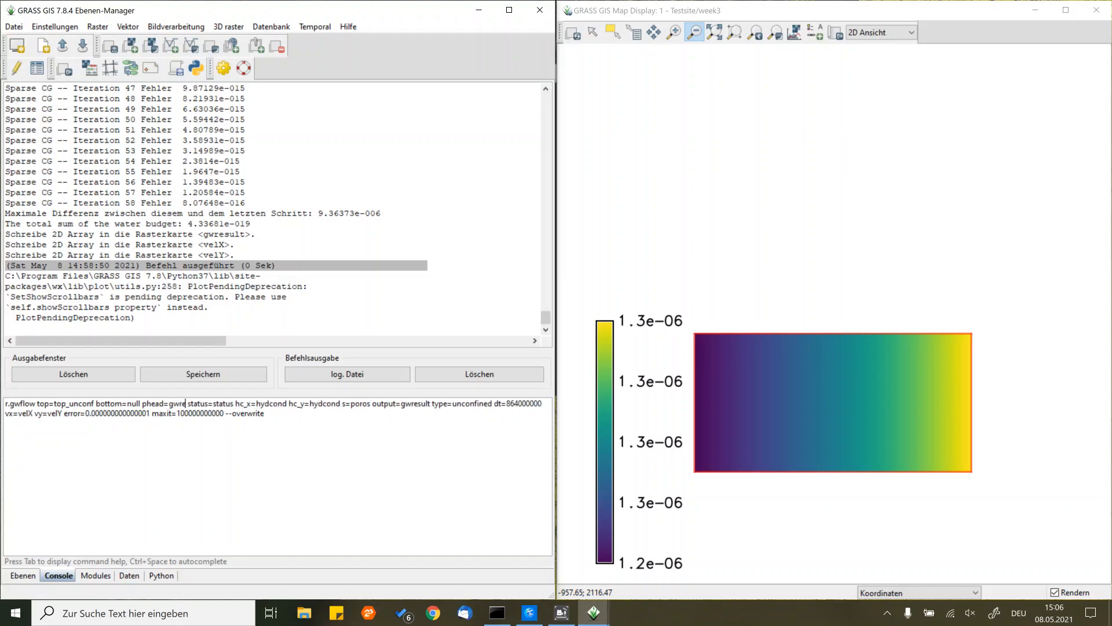
type("ult")
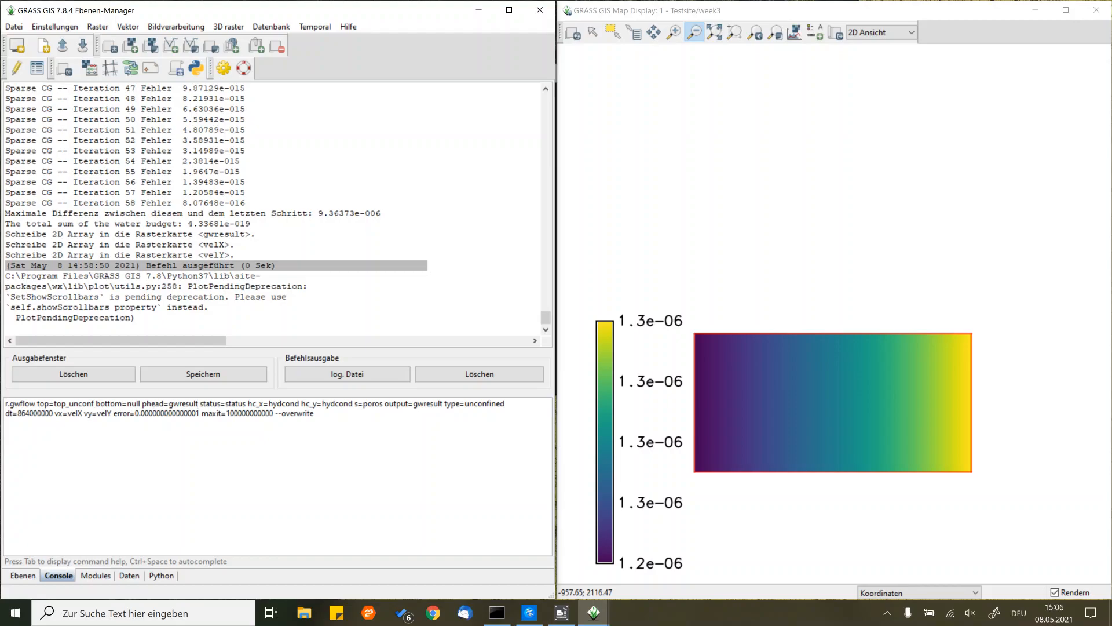
key("Return")
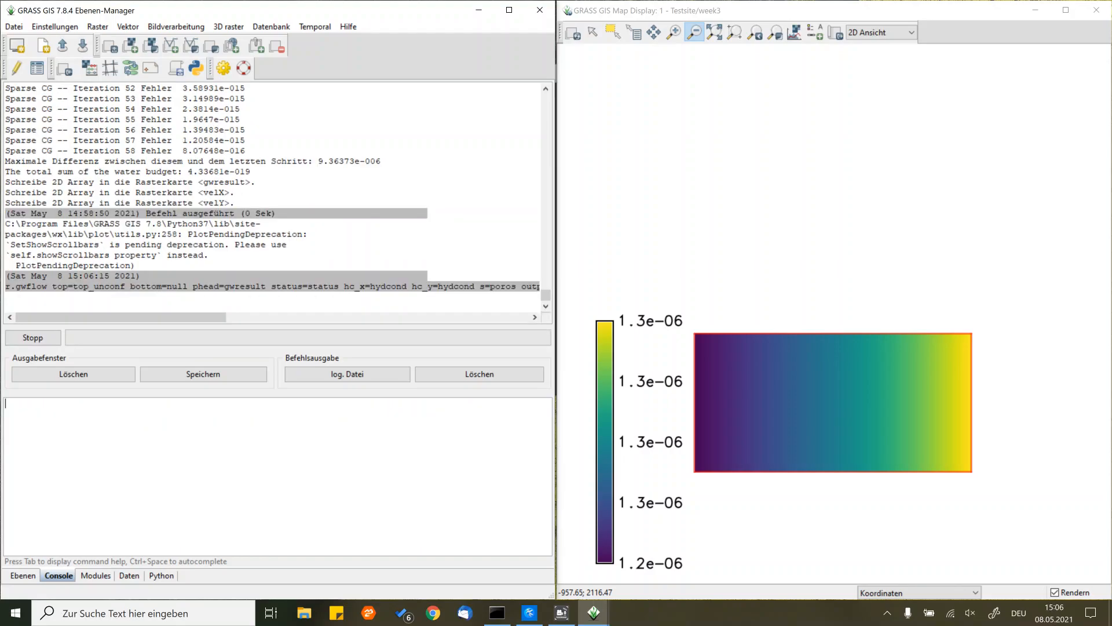